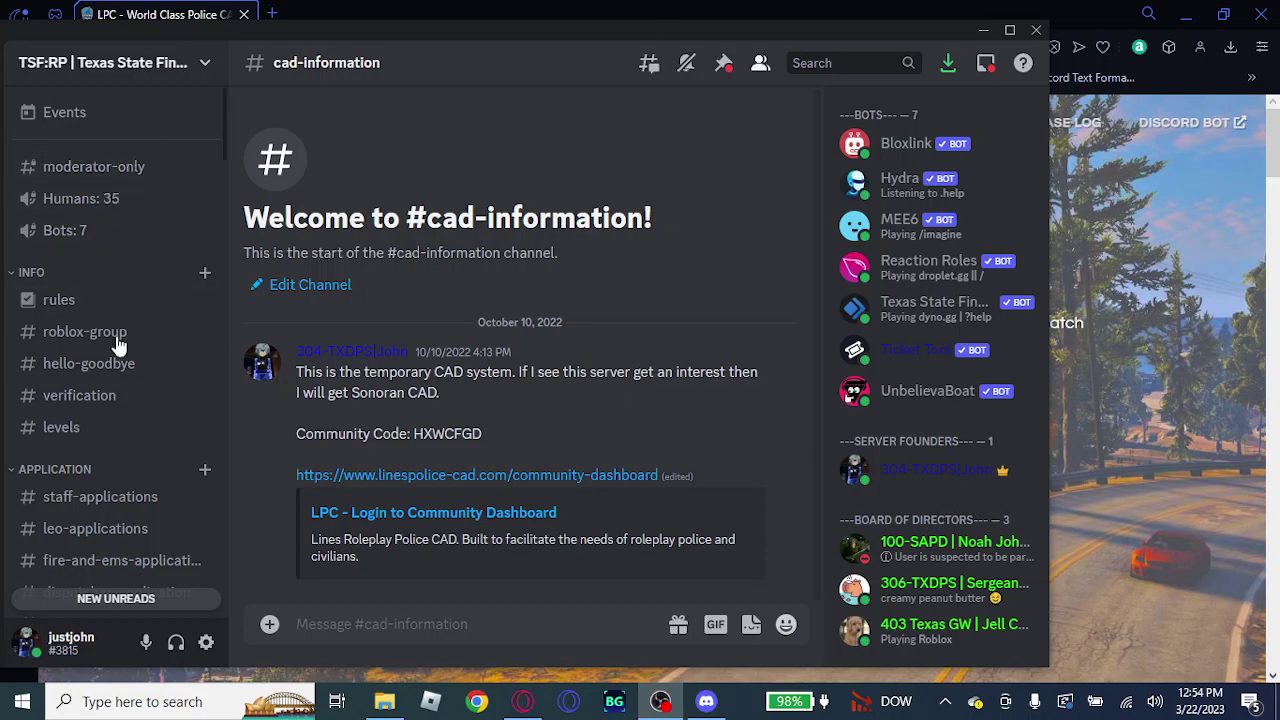
Run the Bloxlink /verify command in the server's verification channel
scroll(100, 229, down, 1)
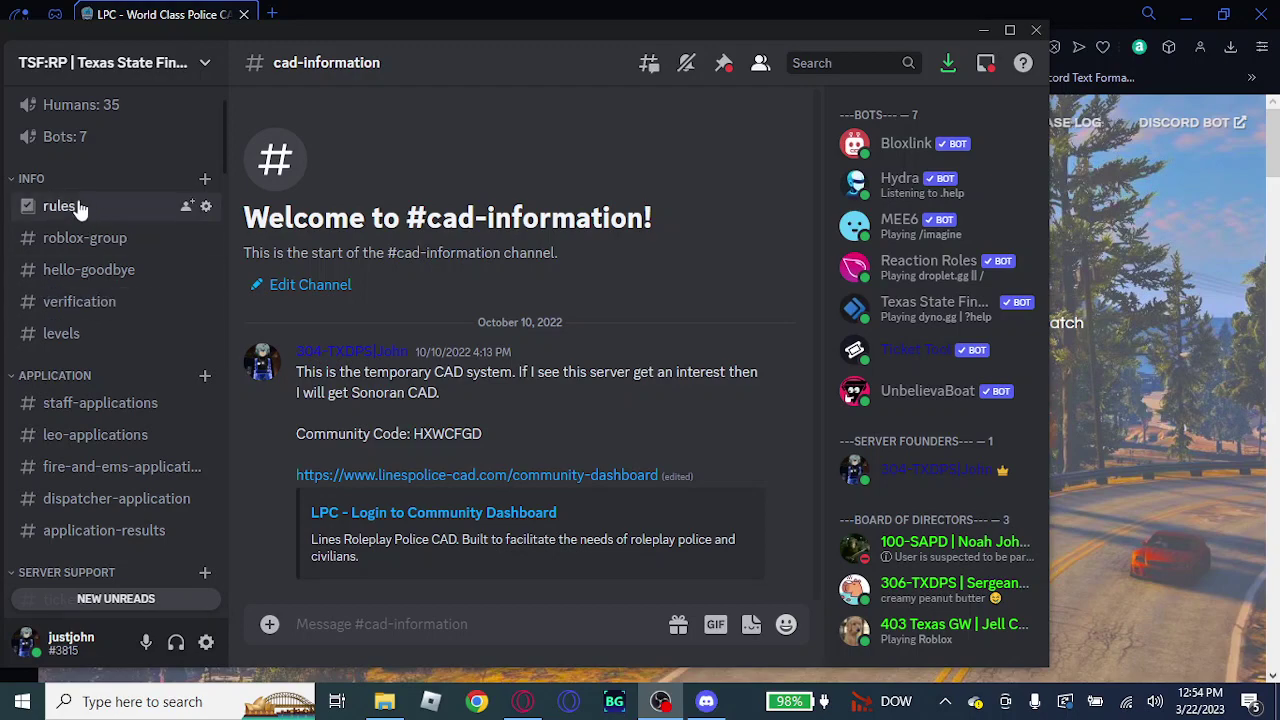
click(90, 304)
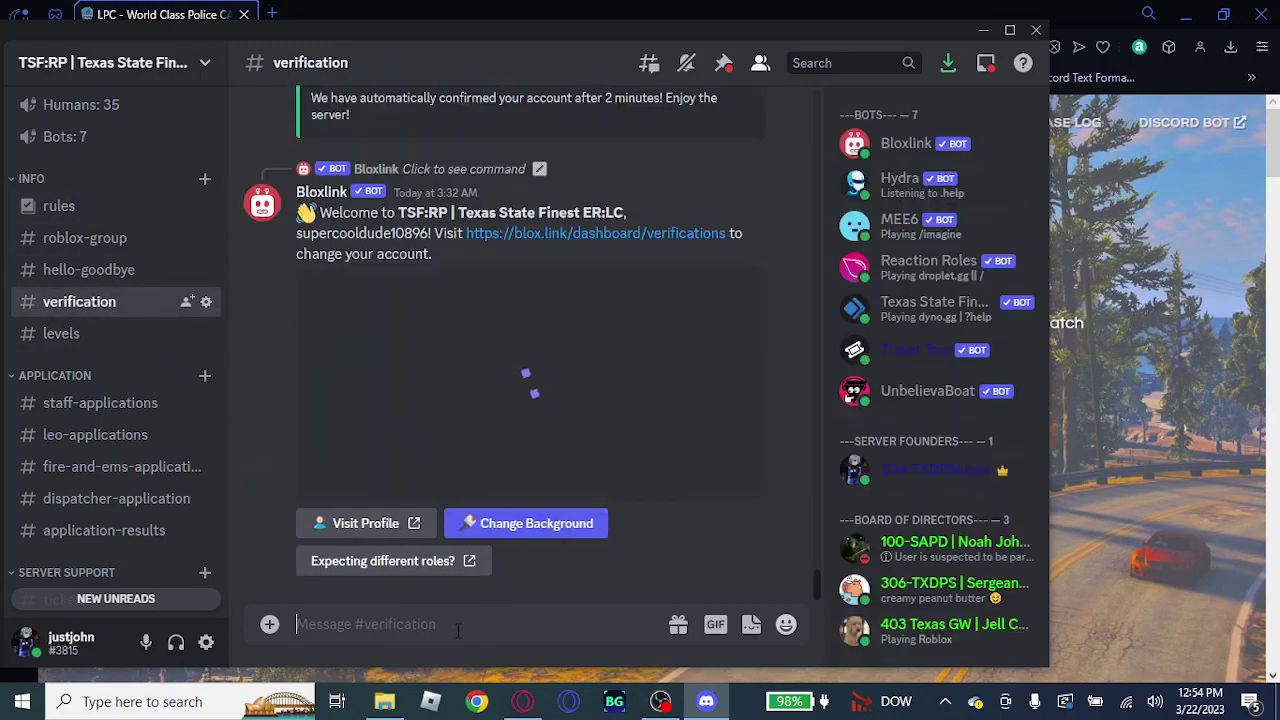
text(/verify)
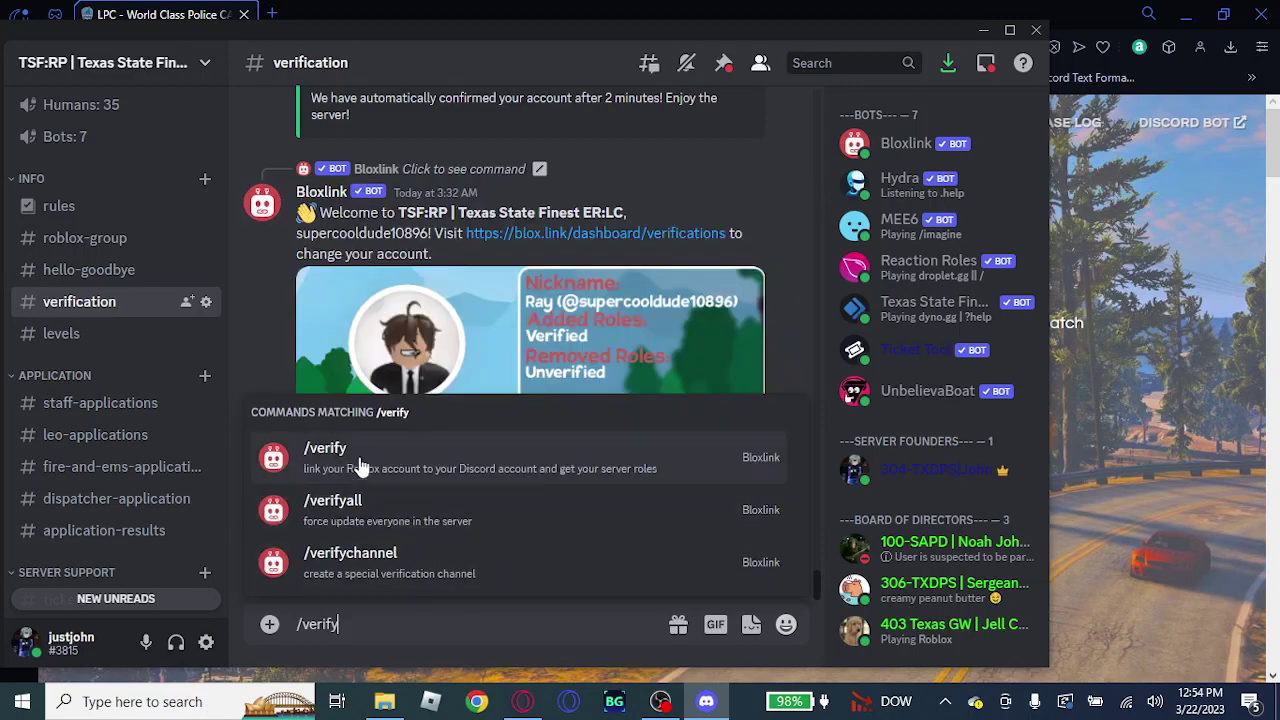
click(403, 462)
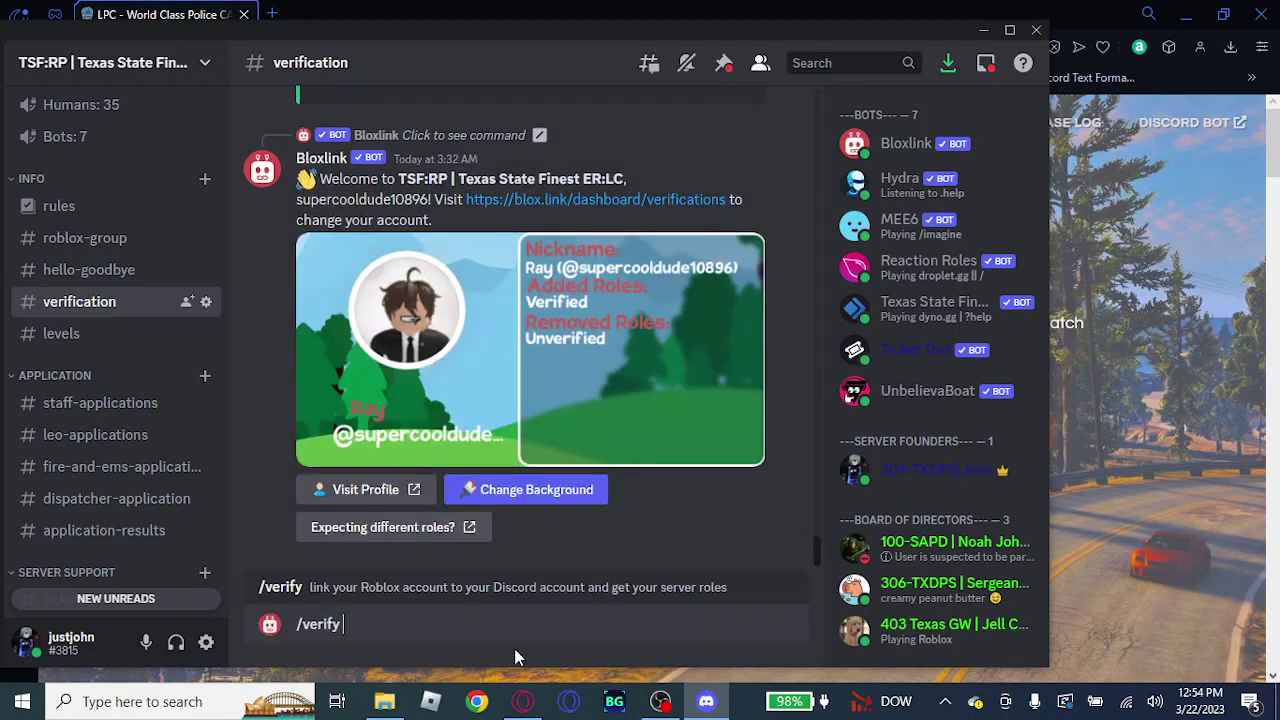
key(Return)
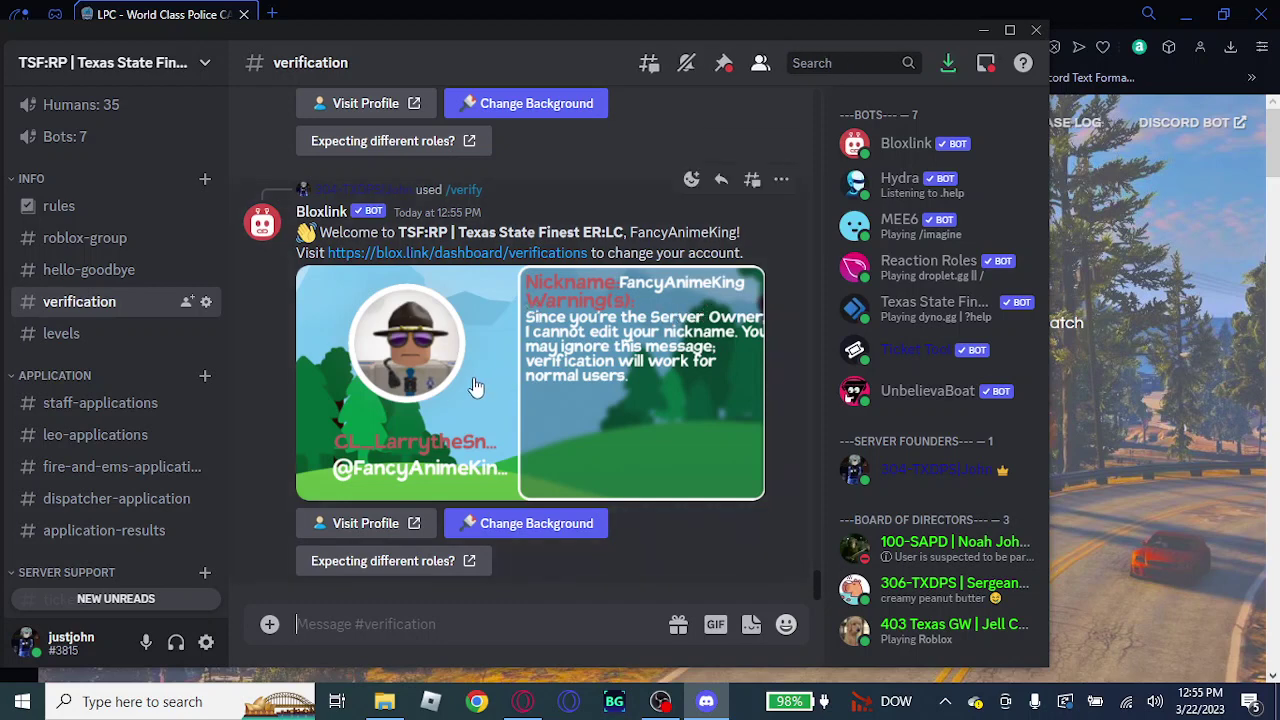
Open the cad-information channel under Server Information and highlight the community code in its message
scroll(460, 400, up, 1)
scroll(455, 401, up, 4)
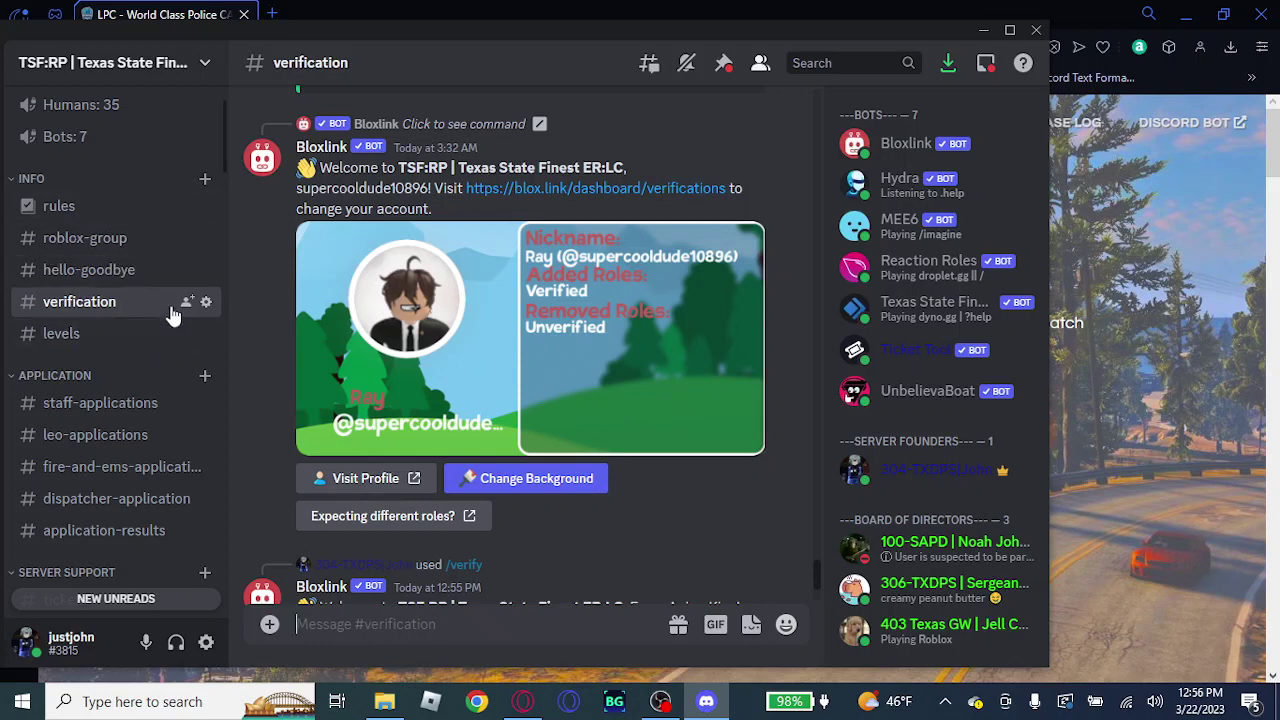
scroll(164, 294, down, 3)
scroll(166, 296, down, 6)
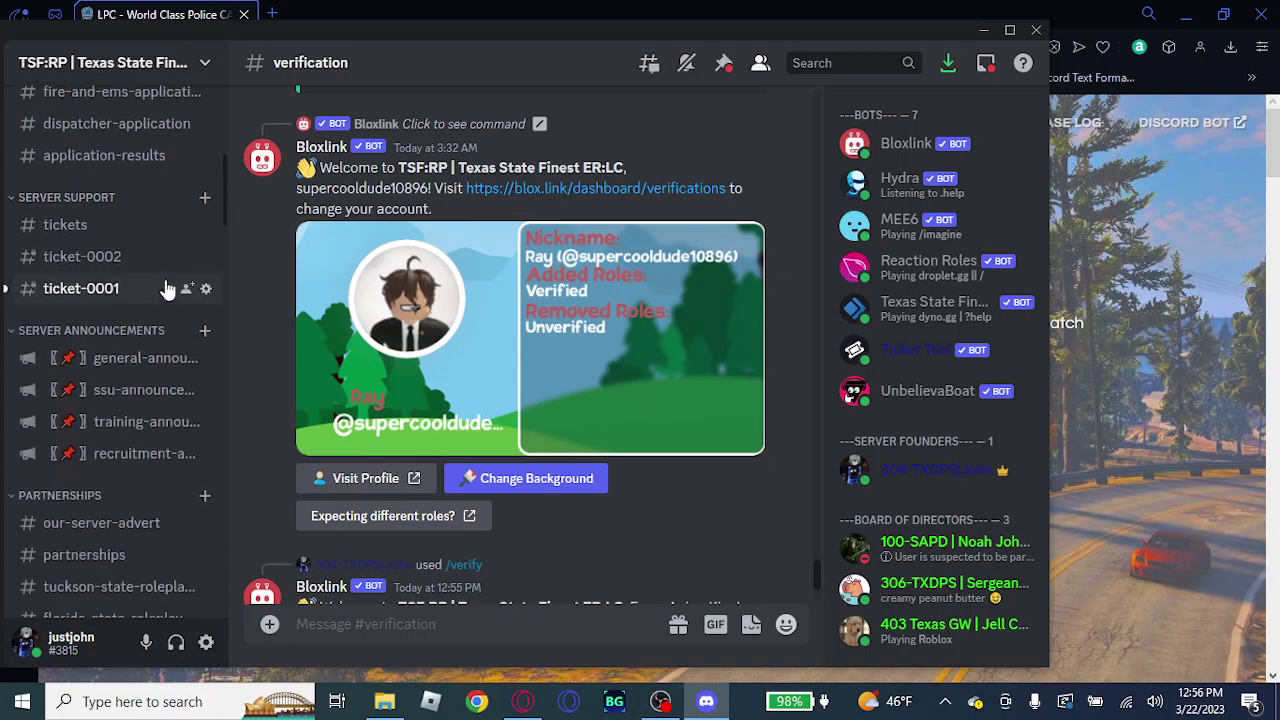
scroll(168, 290, down, 3)
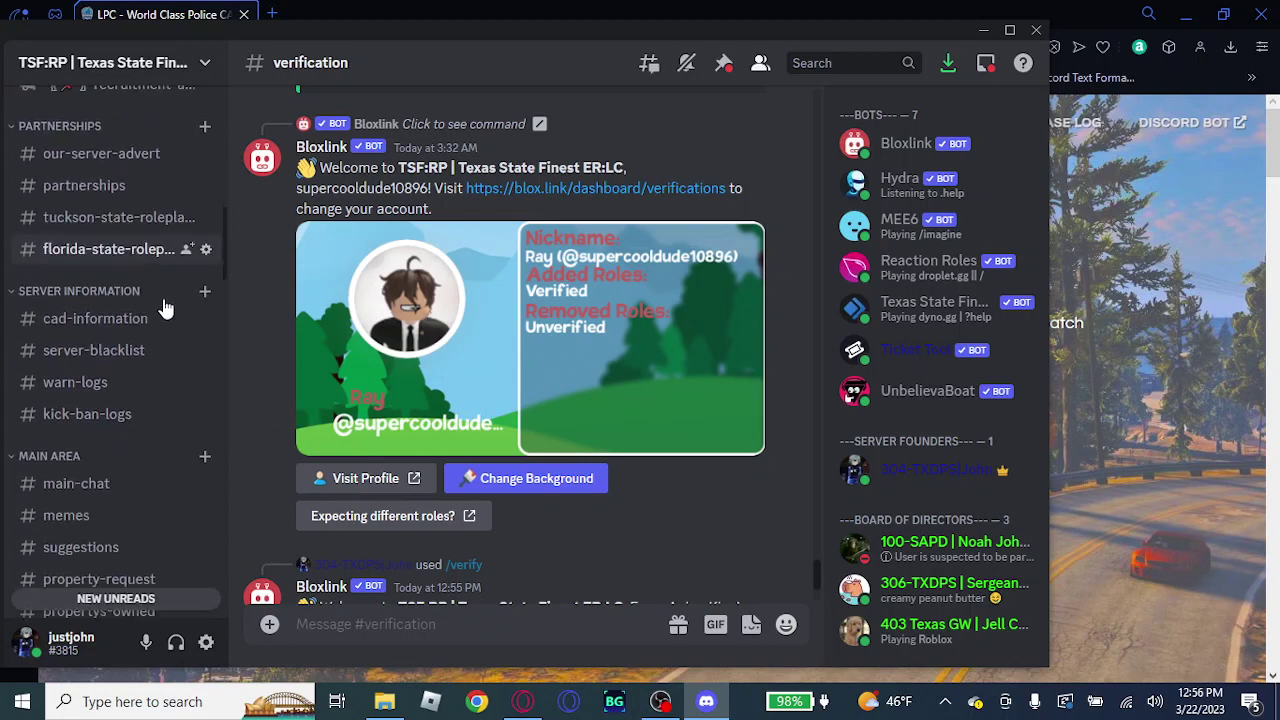
click(95, 314)
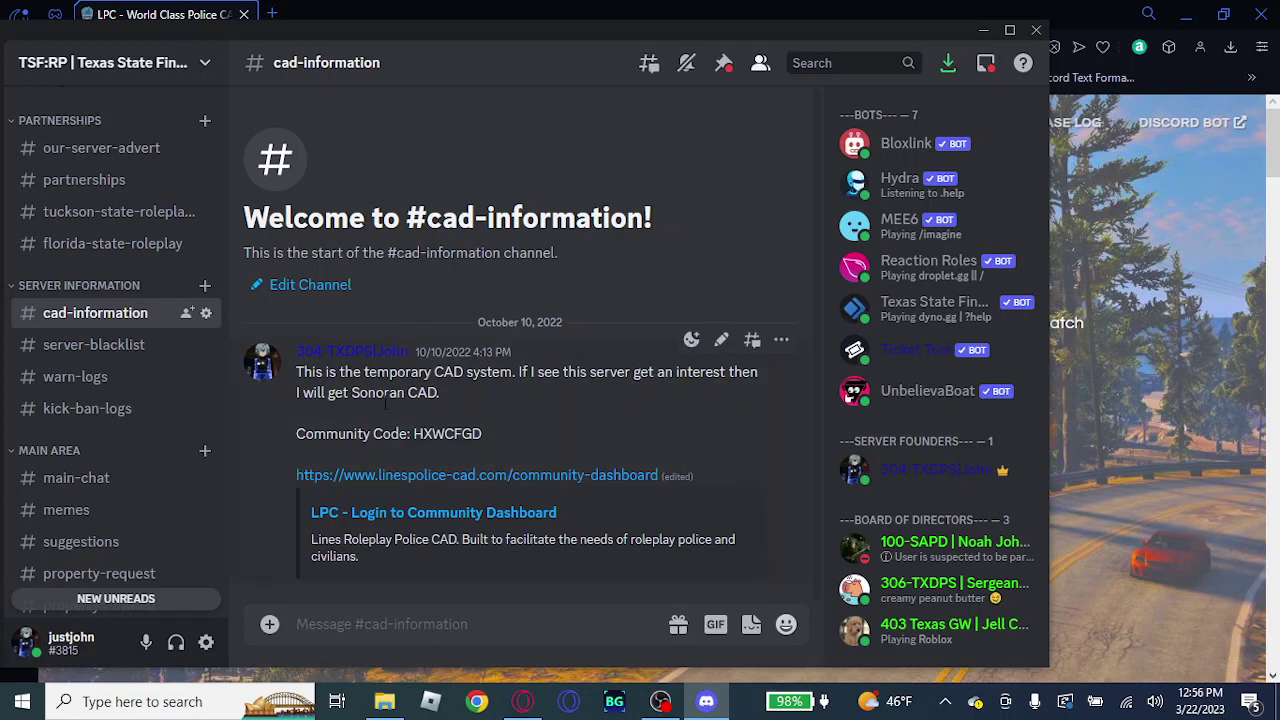
drag(413, 434, 503, 436)
click(497, 432)
drag(413, 434, 483, 435)
click(521, 424)
Switch to the Lines Police CAD site in the browser and sign in as a civilian with the account email and password
click(1127, 222)
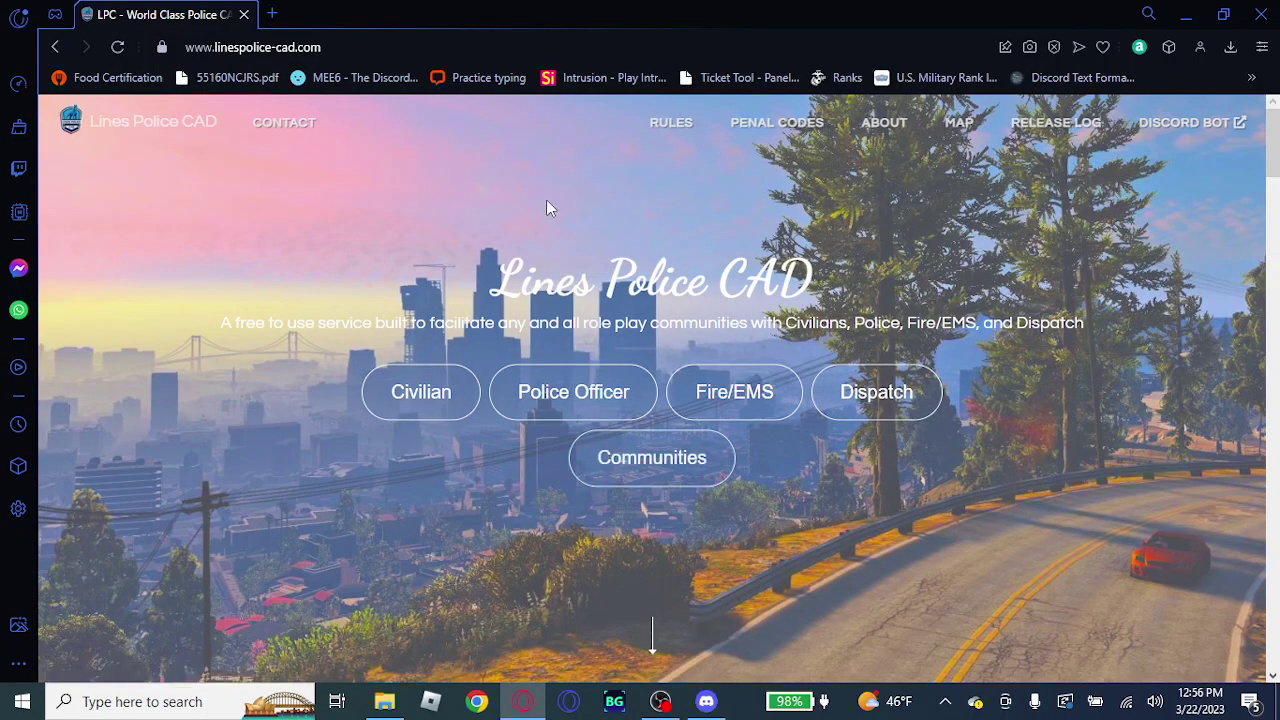
click(437, 394)
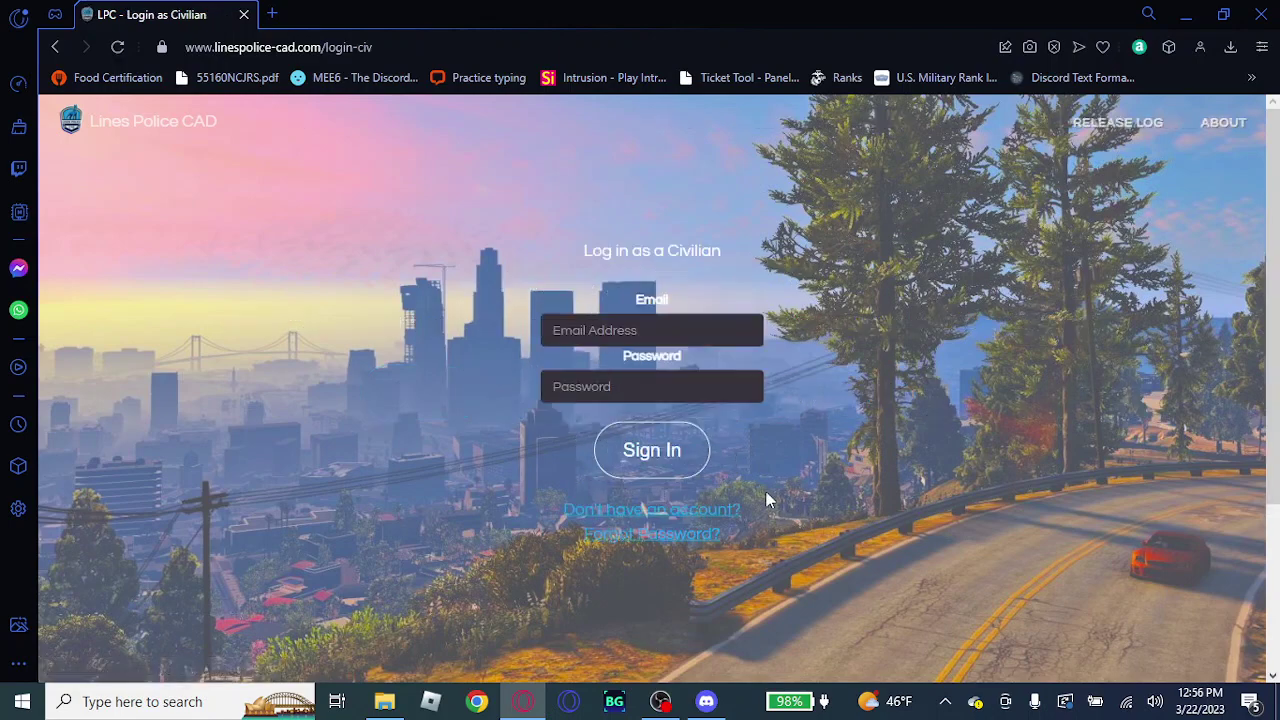
click(648, 322)
click(697, 378)
click(700, 390)
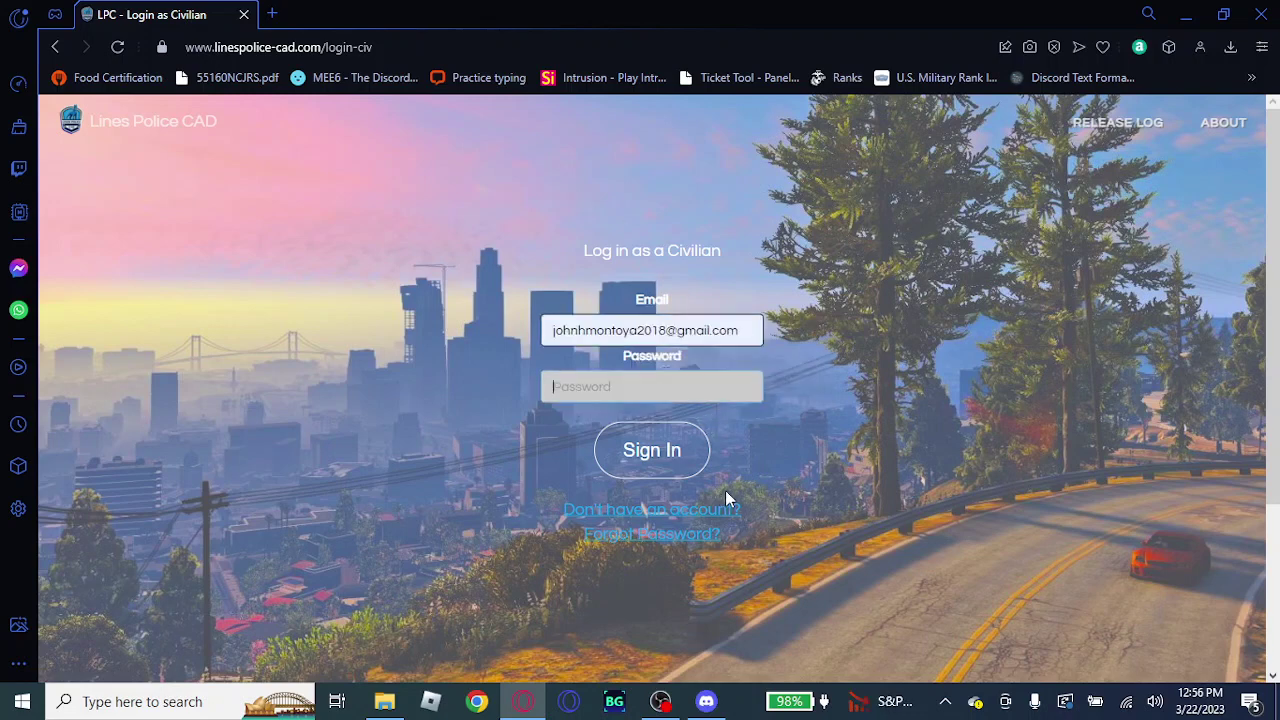
text(•••)
key(Return)
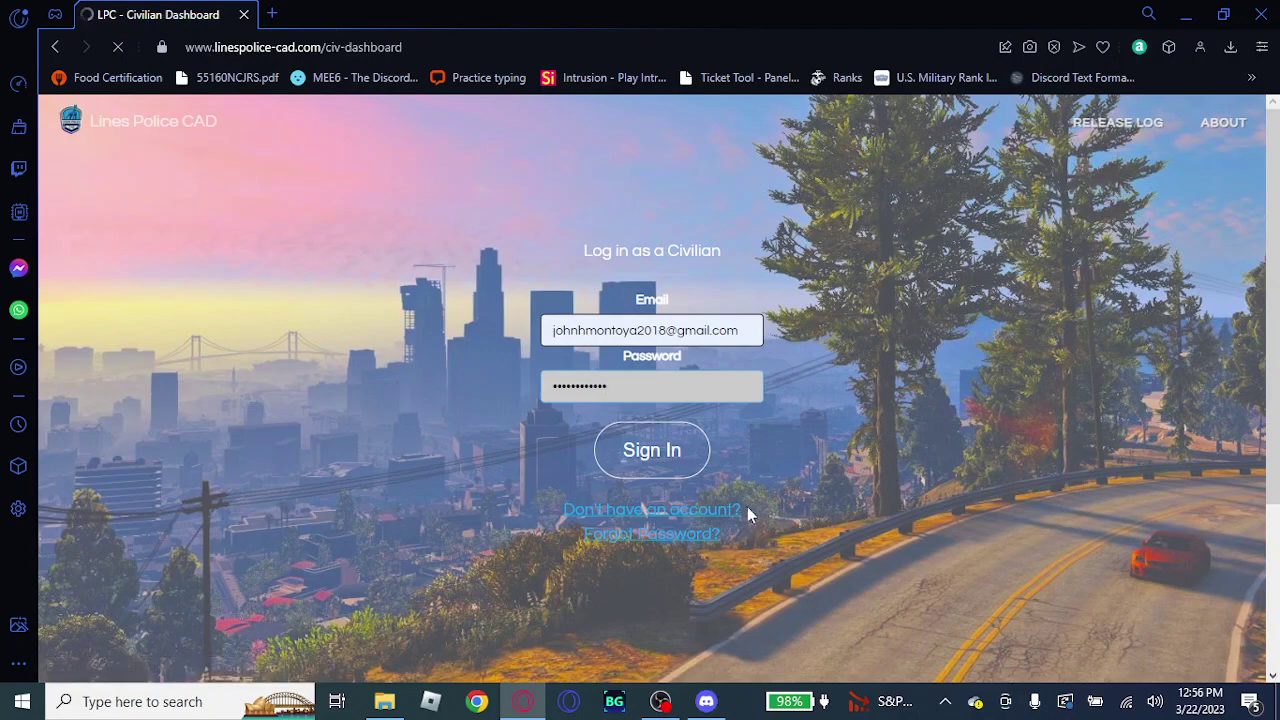
Start adding a new civilian with manually specified details and fill in the civilian's first and last name
scroll(790, 320, down, 3)
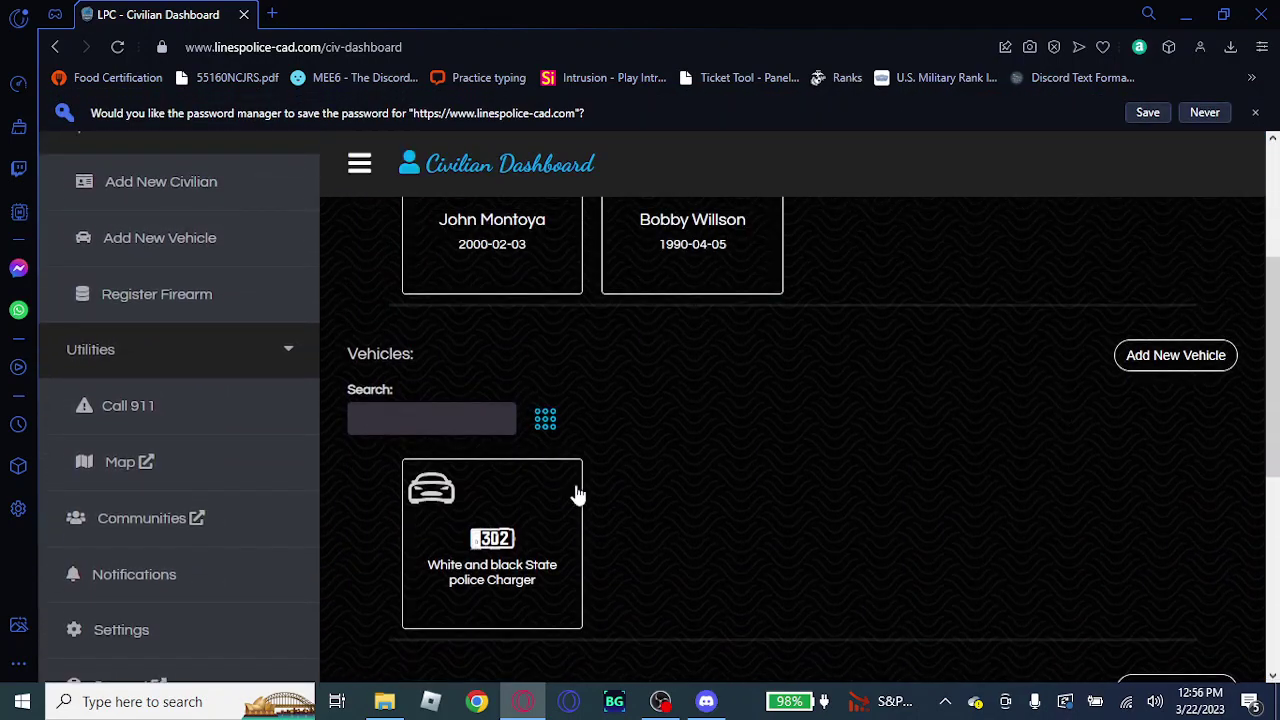
scroll(577, 494, up, 3)
scroll(826, 286, up, 2)
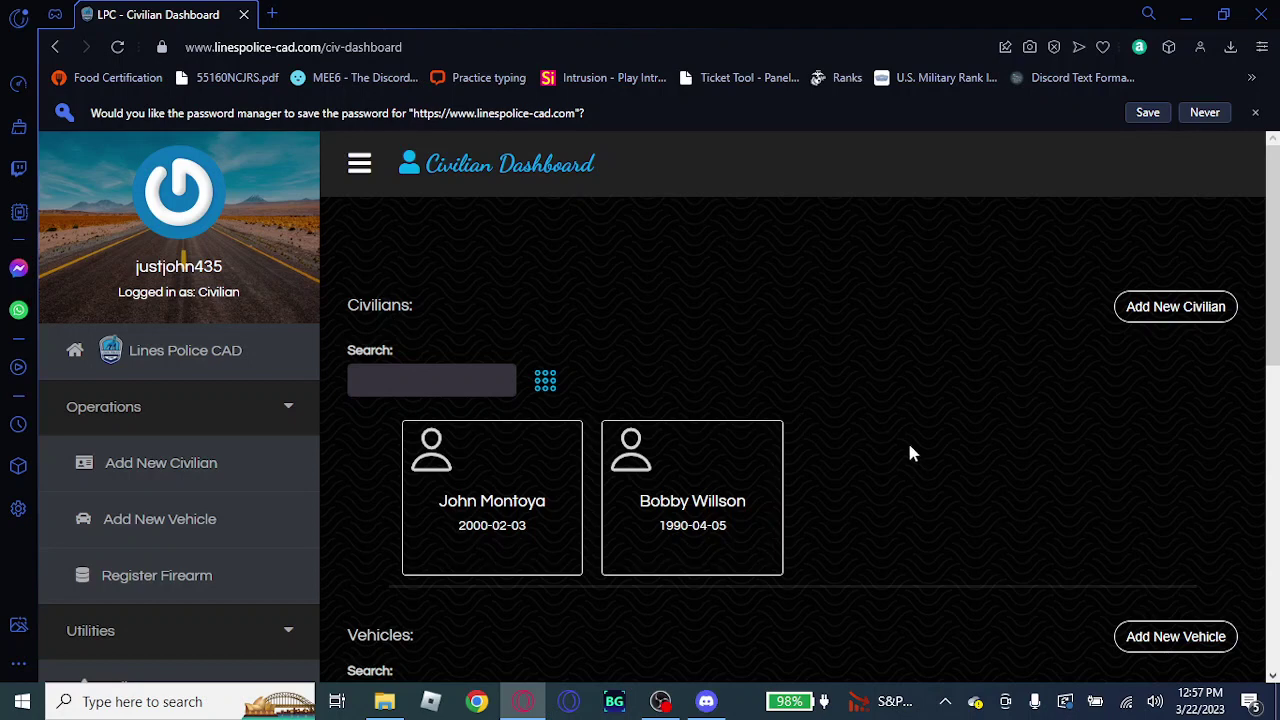
scroll(912, 440, down, 1)
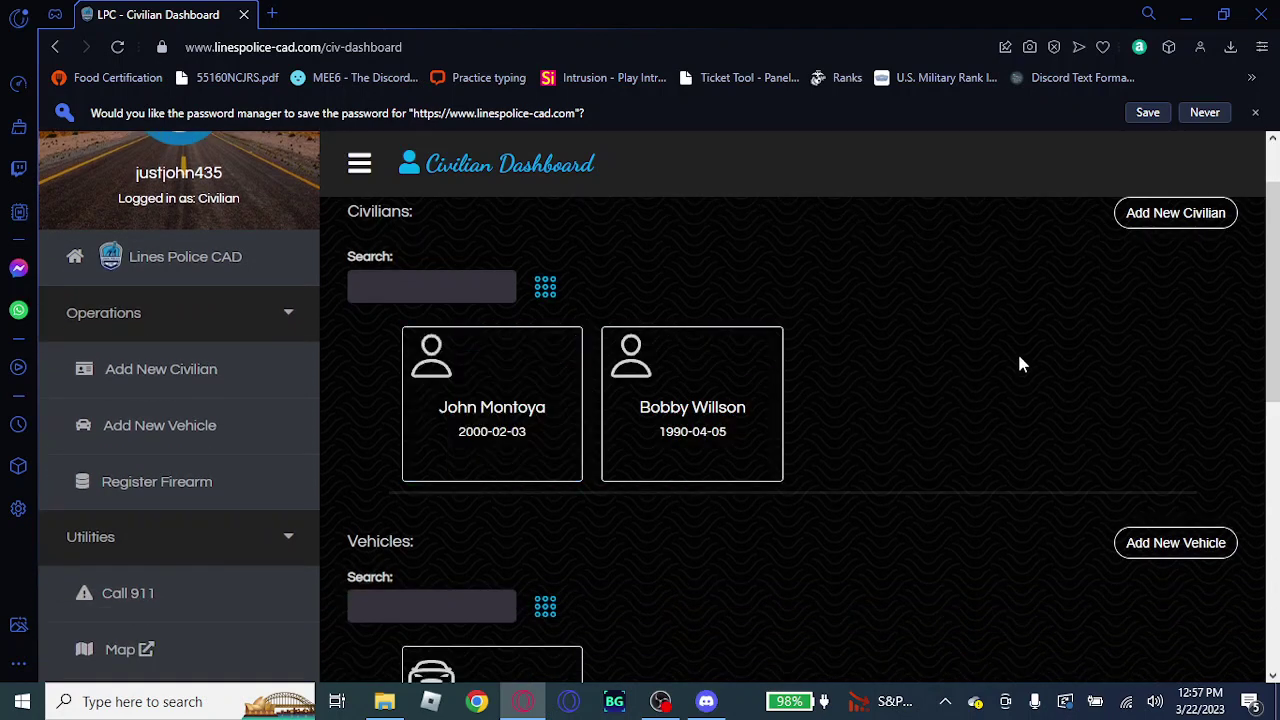
scroll(1017, 354, up, 1)
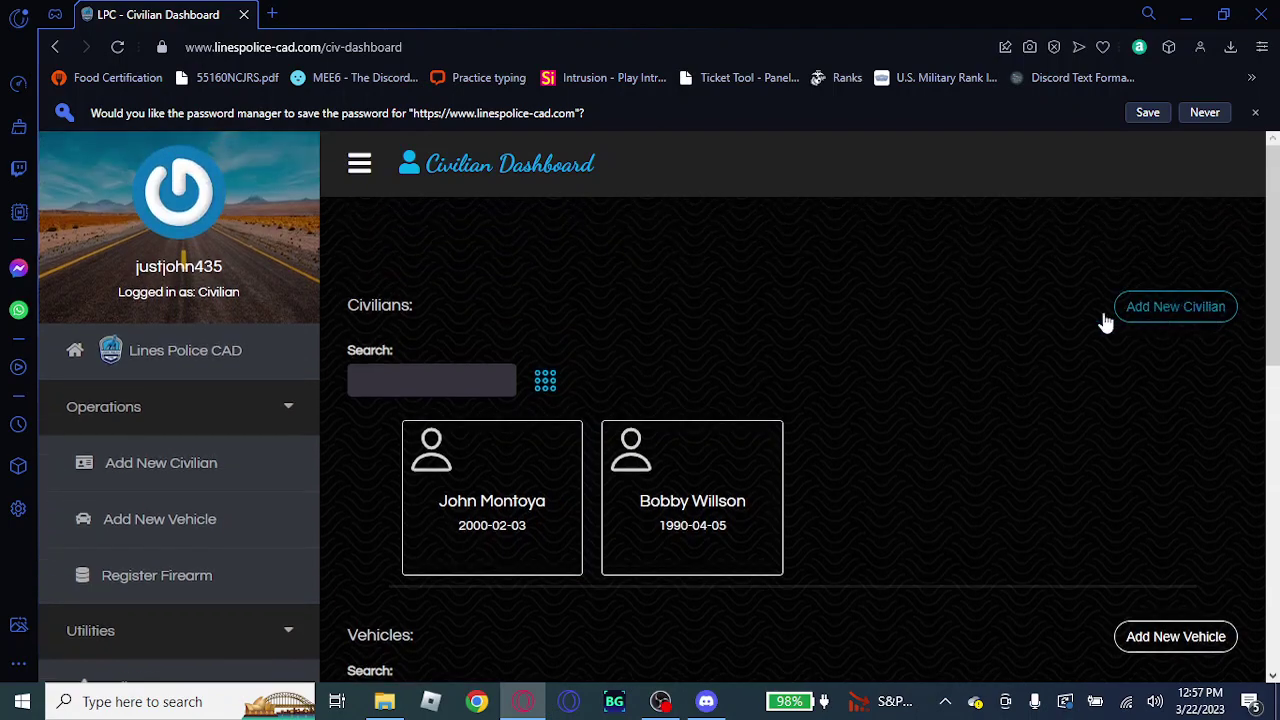
click(1155, 310)
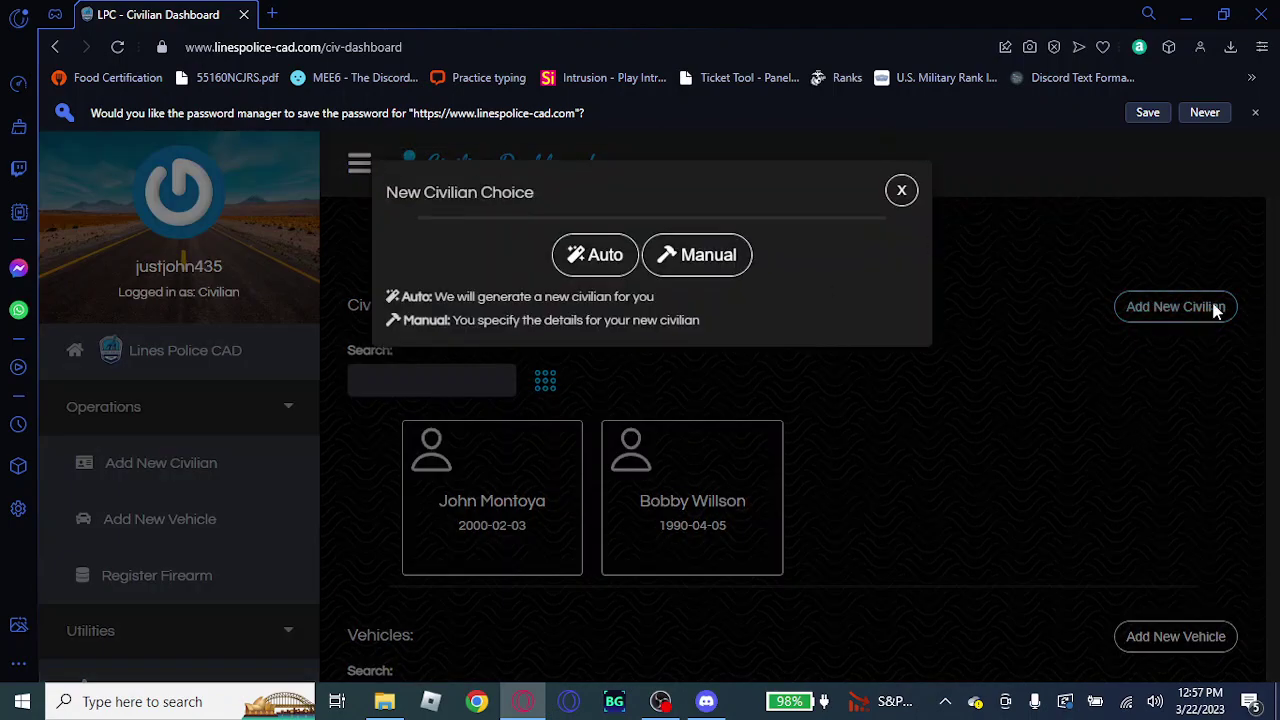
click(699, 258)
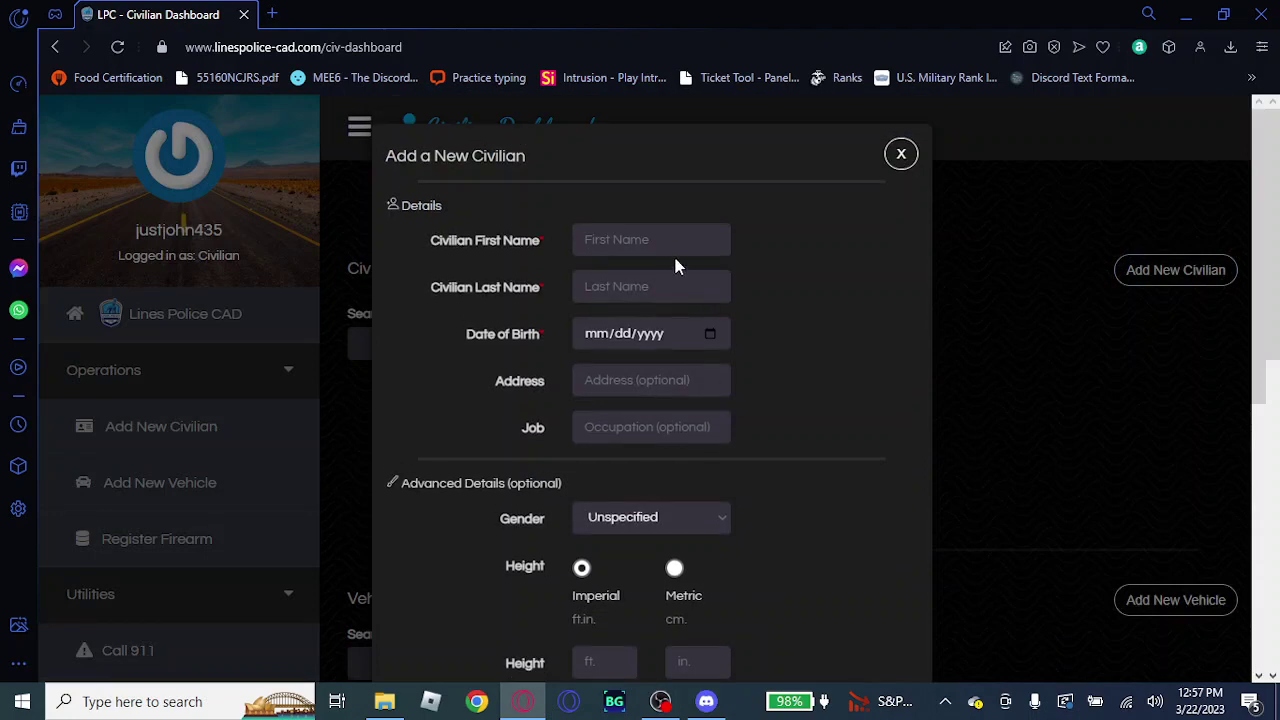
click(665, 245)
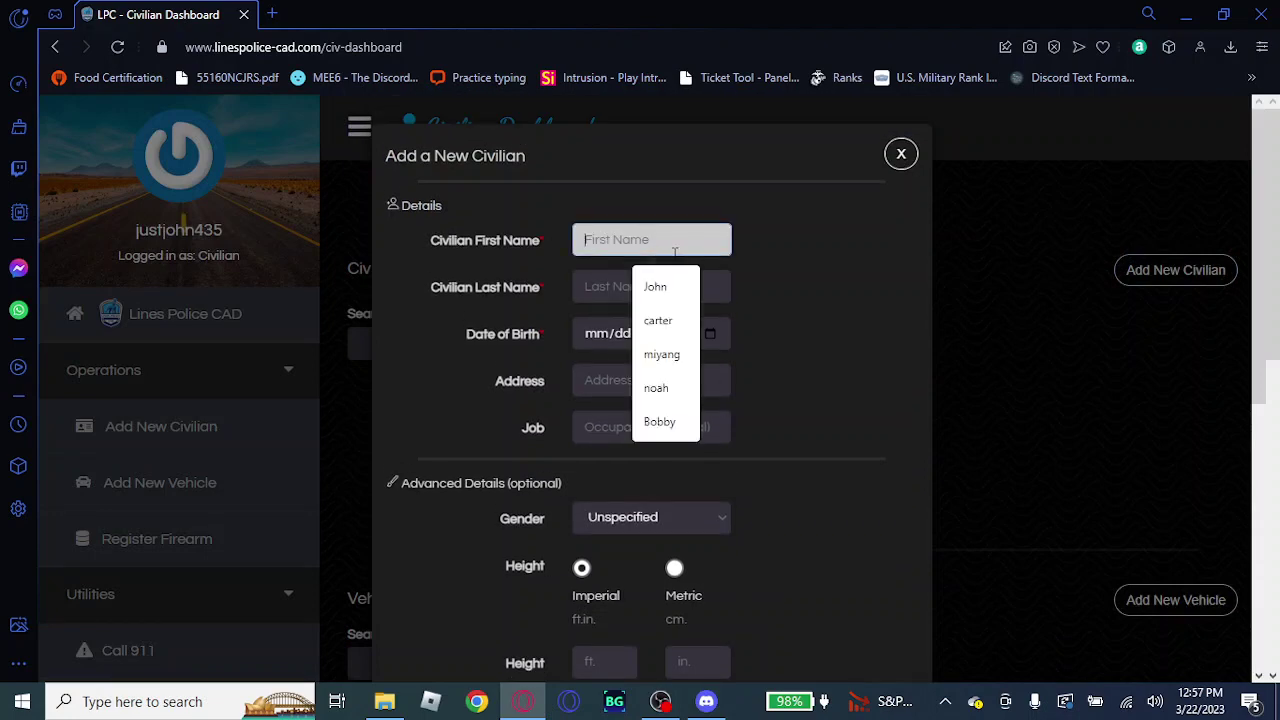
click(668, 322)
click(628, 283)
click(655, 367)
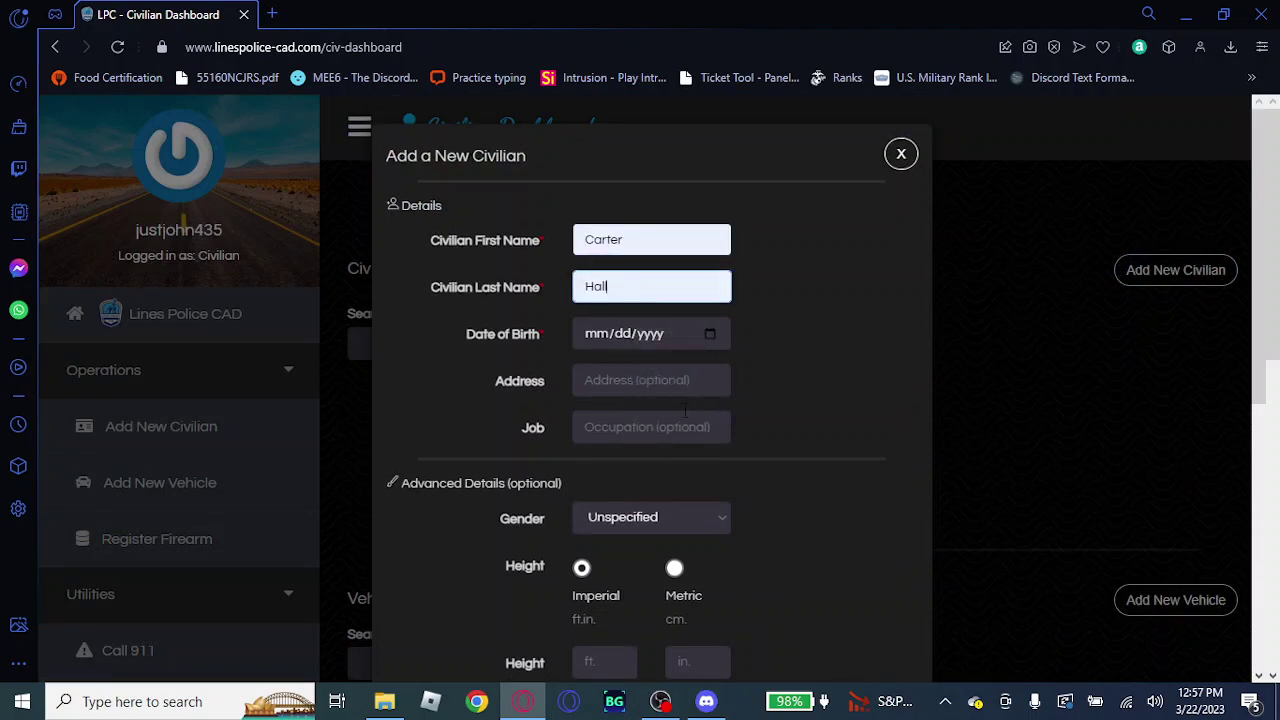
Try to create the civilian with the date of birth left blank and no firearm license
click(605, 336)
scroll(677, 463, down, 5)
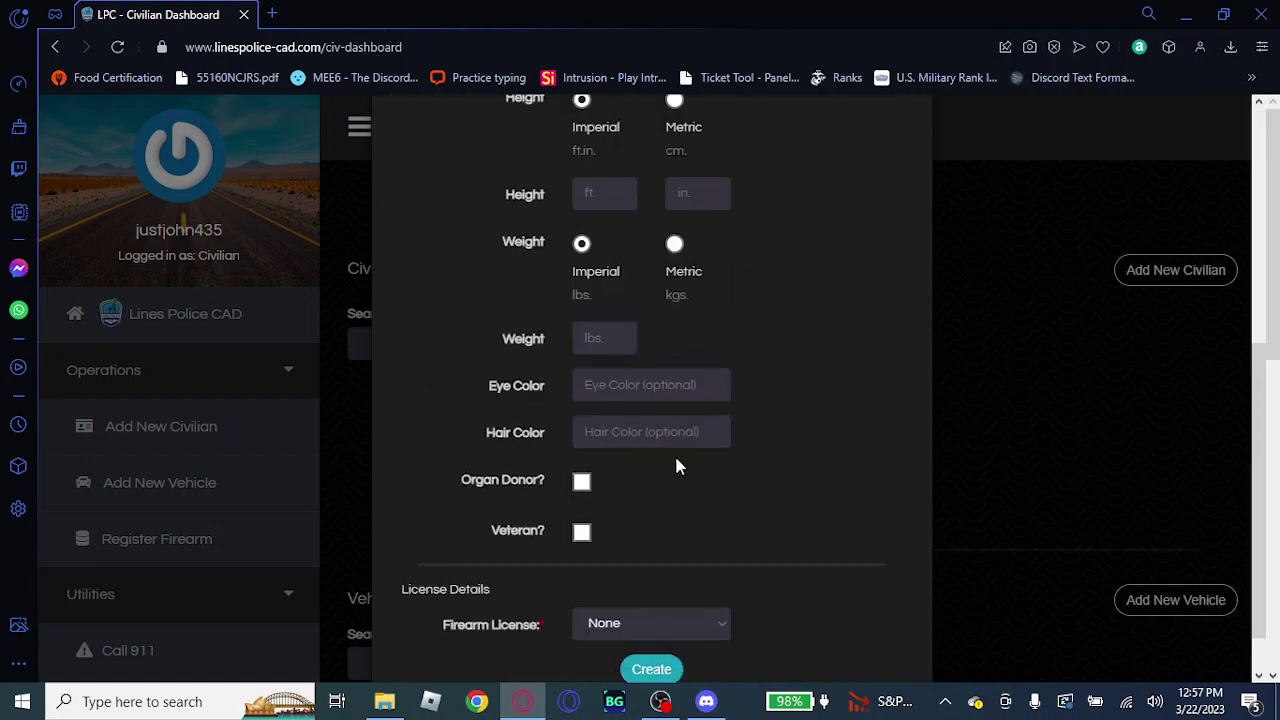
scroll(716, 415, up, 4)
scroll(760, 500, down, 4)
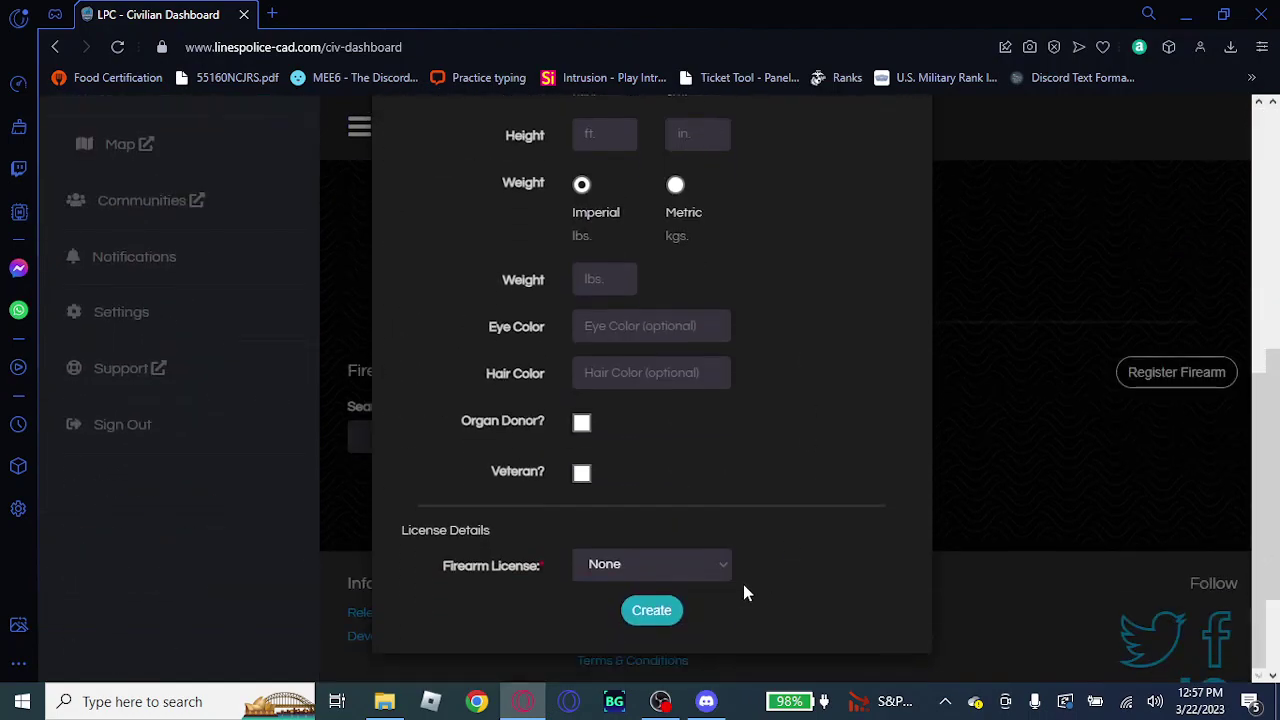
click(645, 620)
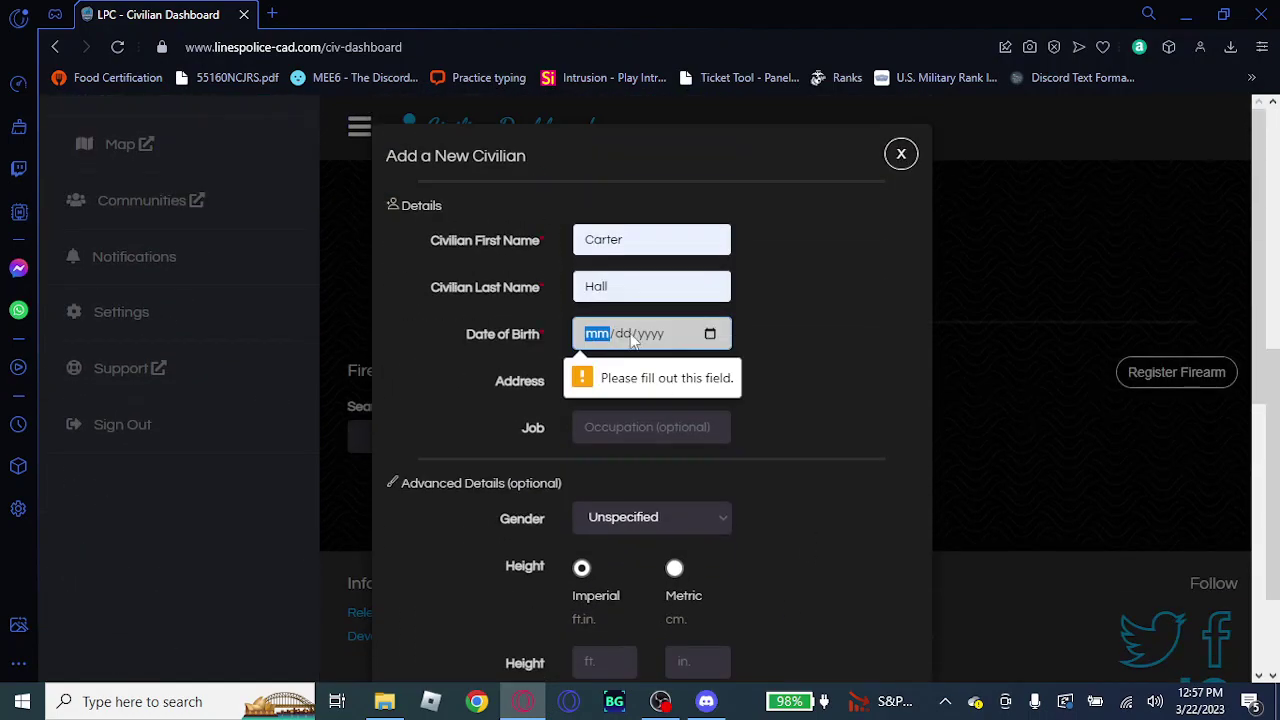
Fill in the civilian's date of birth with a valid year and create the civilian
text(08)
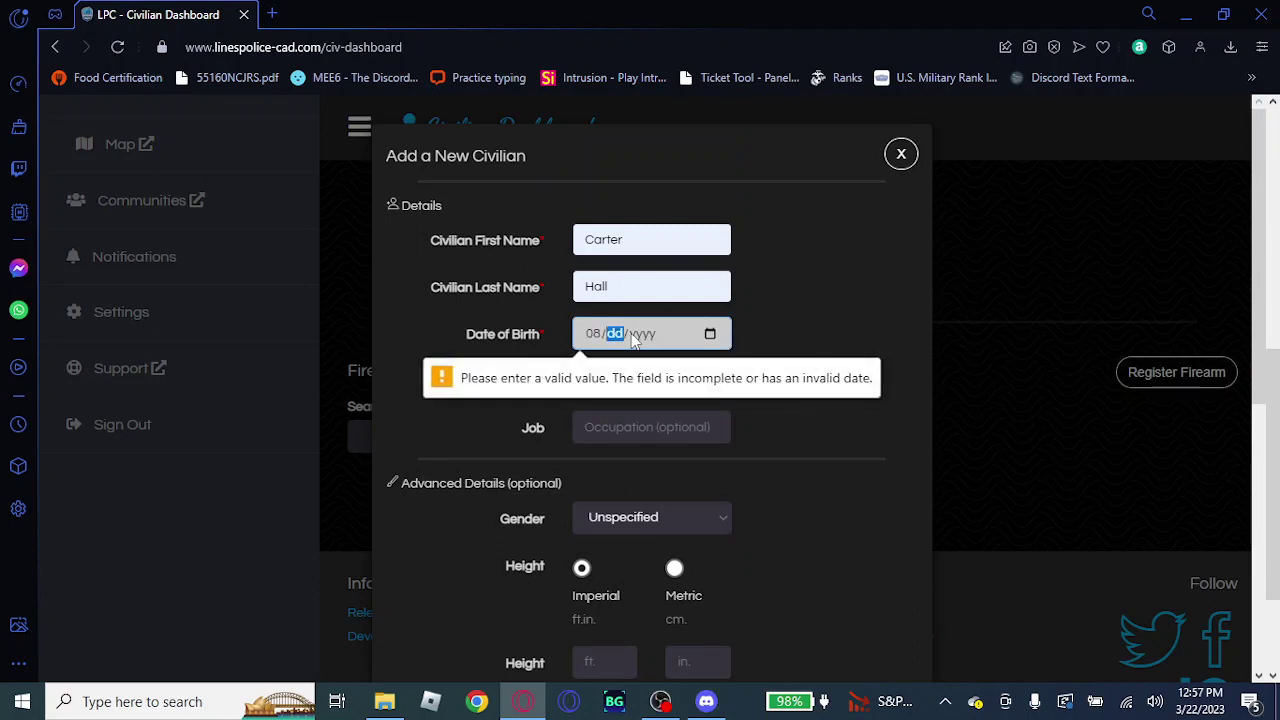
text(312005333)
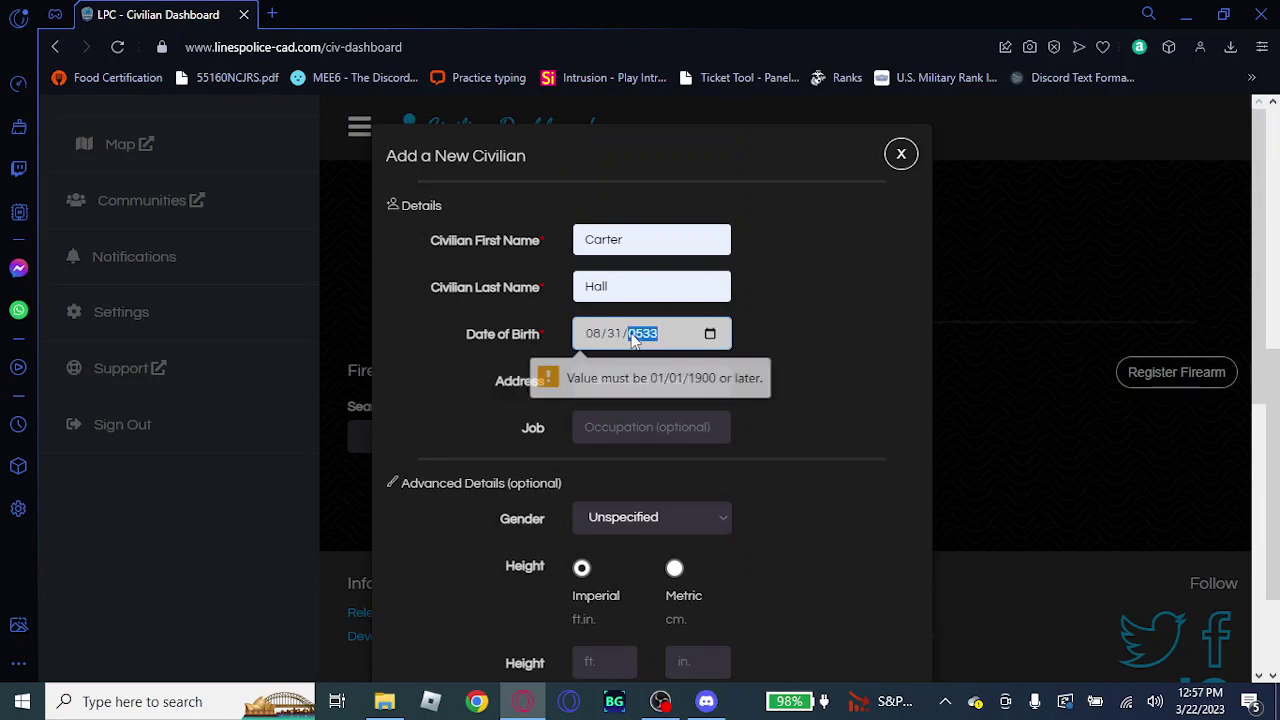
scroll(789, 455, down, 5)
click(668, 614)
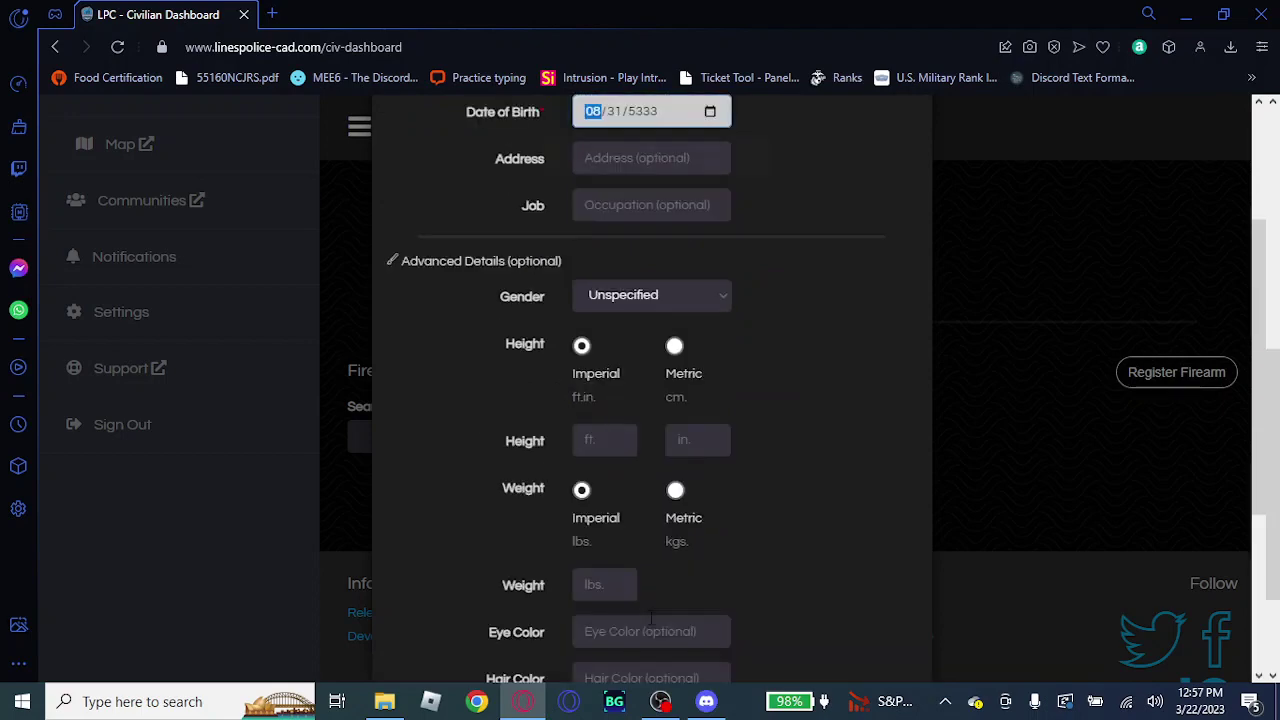
scroll(726, 316, up, 2)
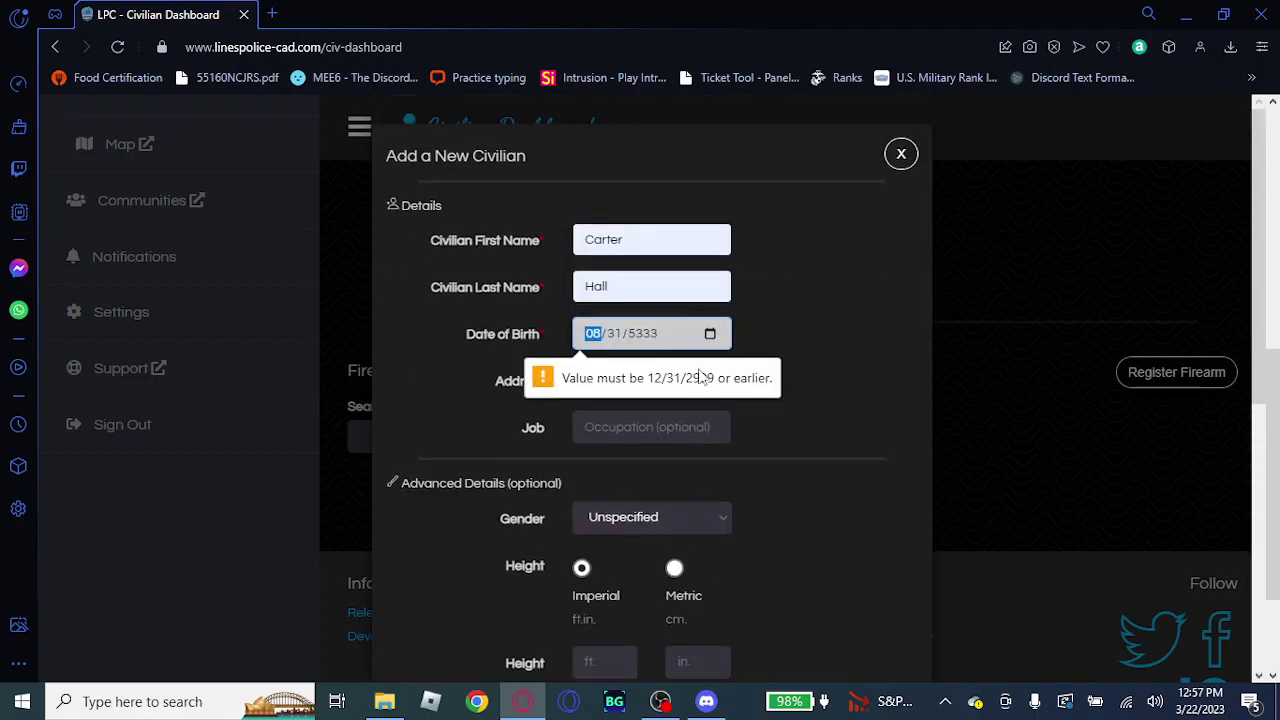
click(655, 340)
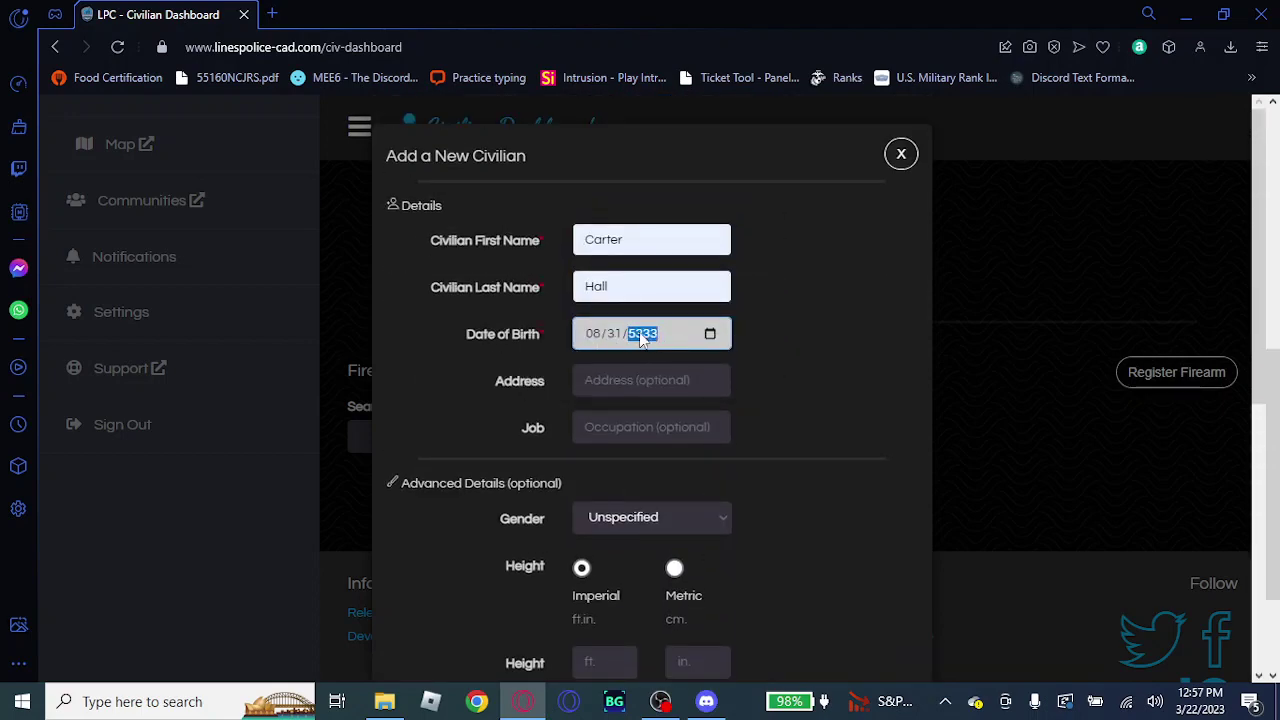
text(1990)
key(Return)
Open the newly created civilian's record and examine the personal details, advanced details and driver's license
scroll(816, 375, up, 5)
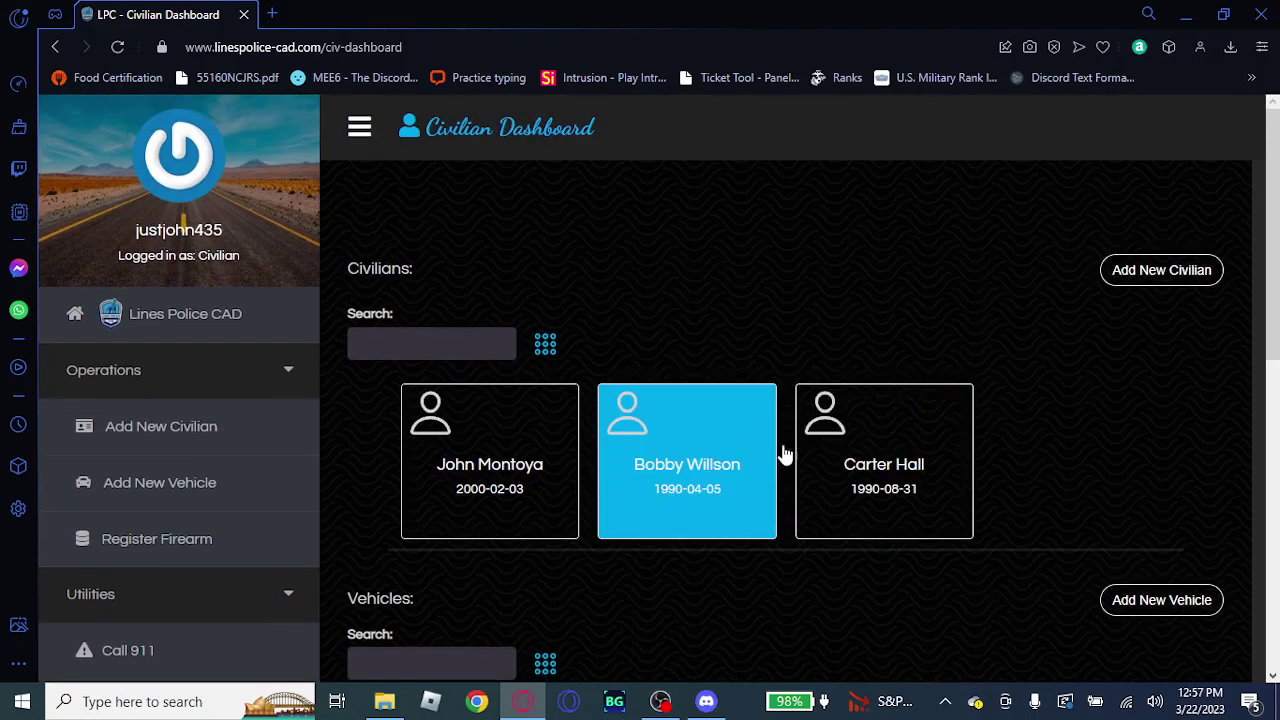
click(914, 440)
scroll(740, 380, down, 5)
scroll(740, 385, up, 3)
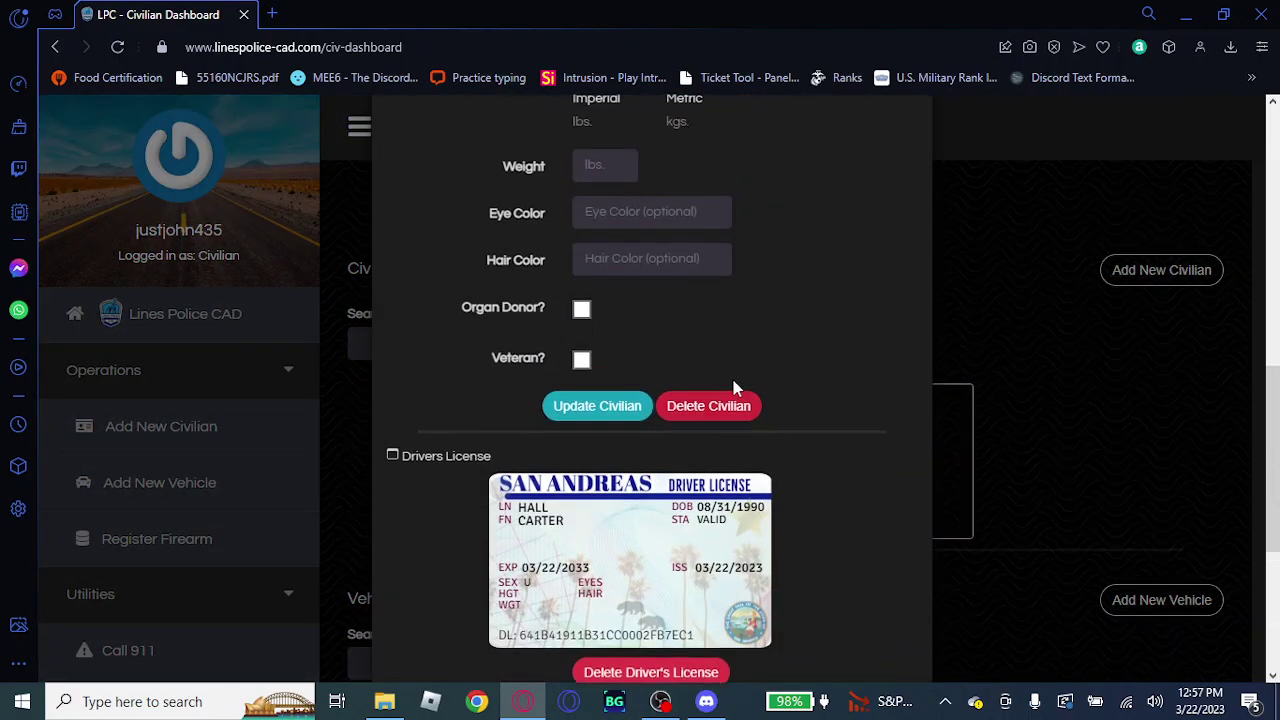
scroll(745, 375, down, 1)
scroll(700, 400, up, 5)
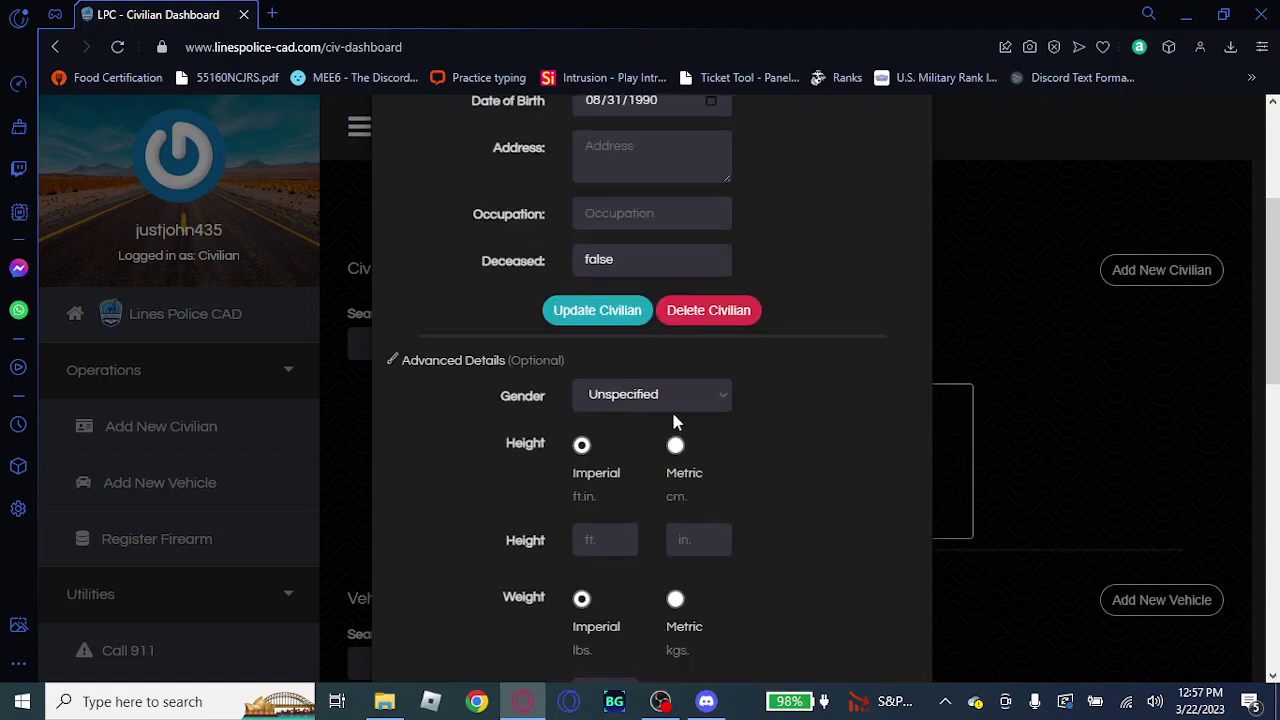
scroll(680, 412, down, 3)
scroll(688, 428, down, 2)
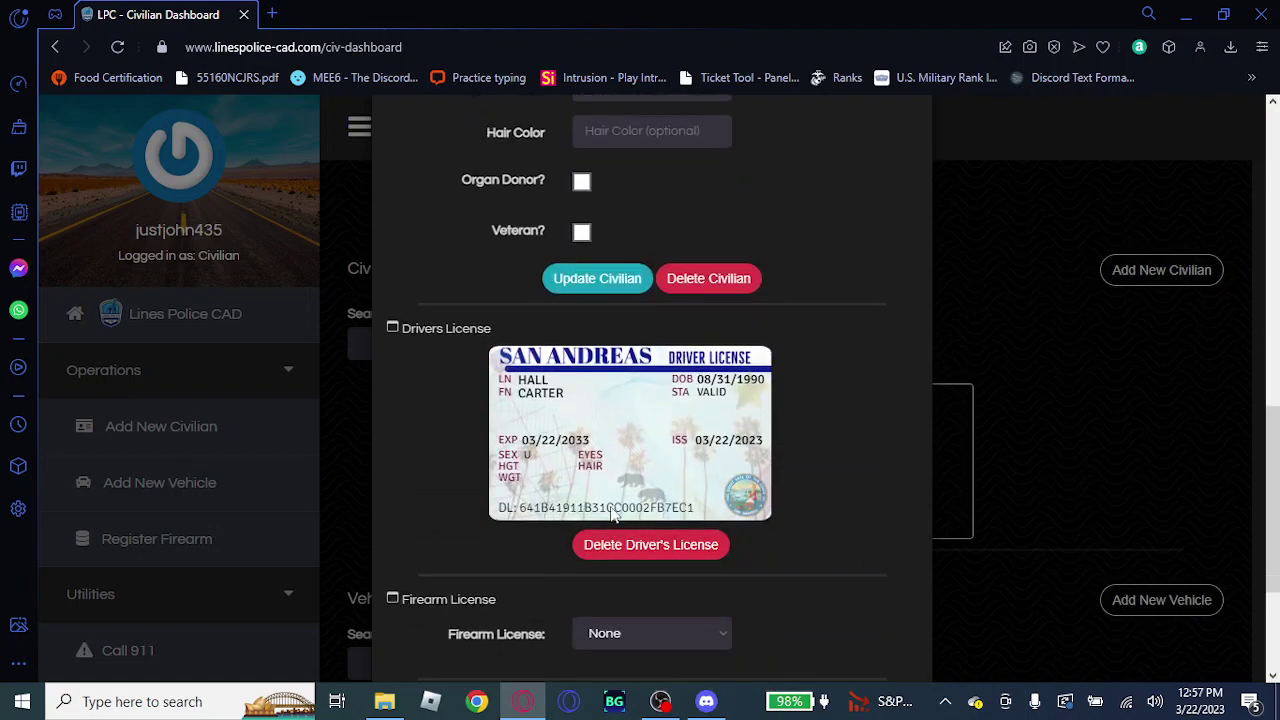
scroll(832, 375, up, 8)
scroll(842, 378, down, 10)
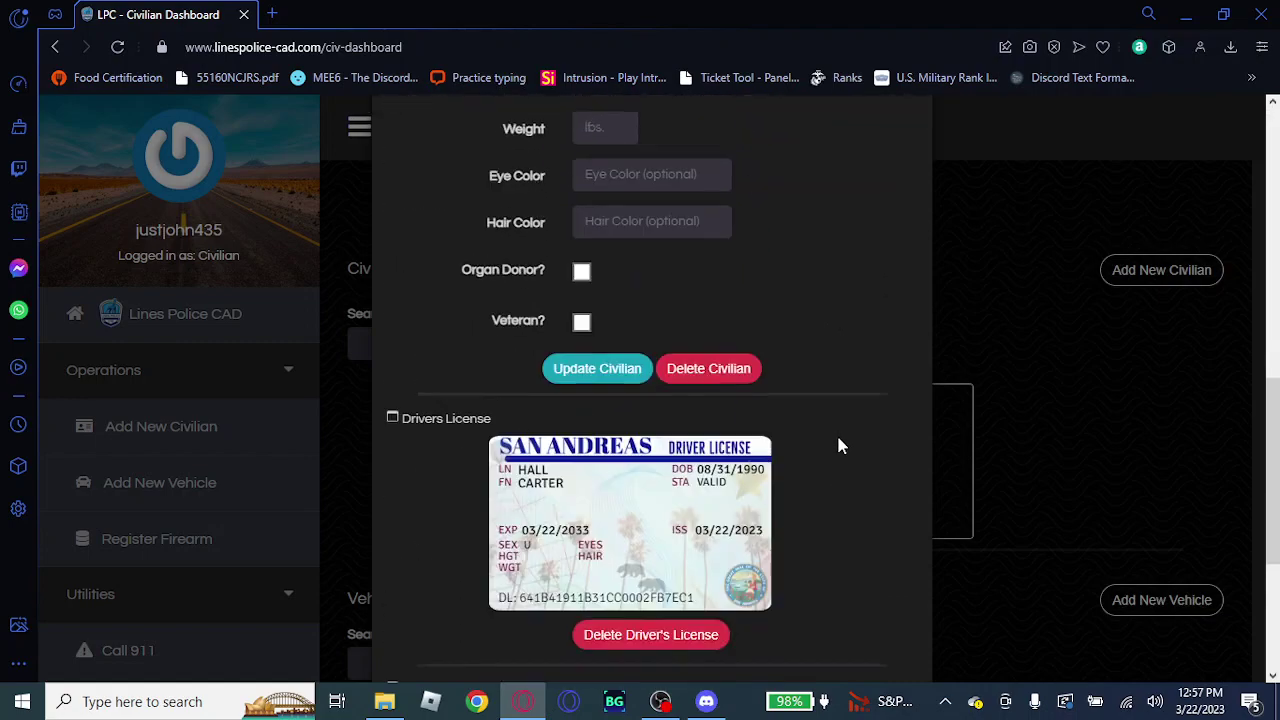
scroll(858, 470, up, 6)
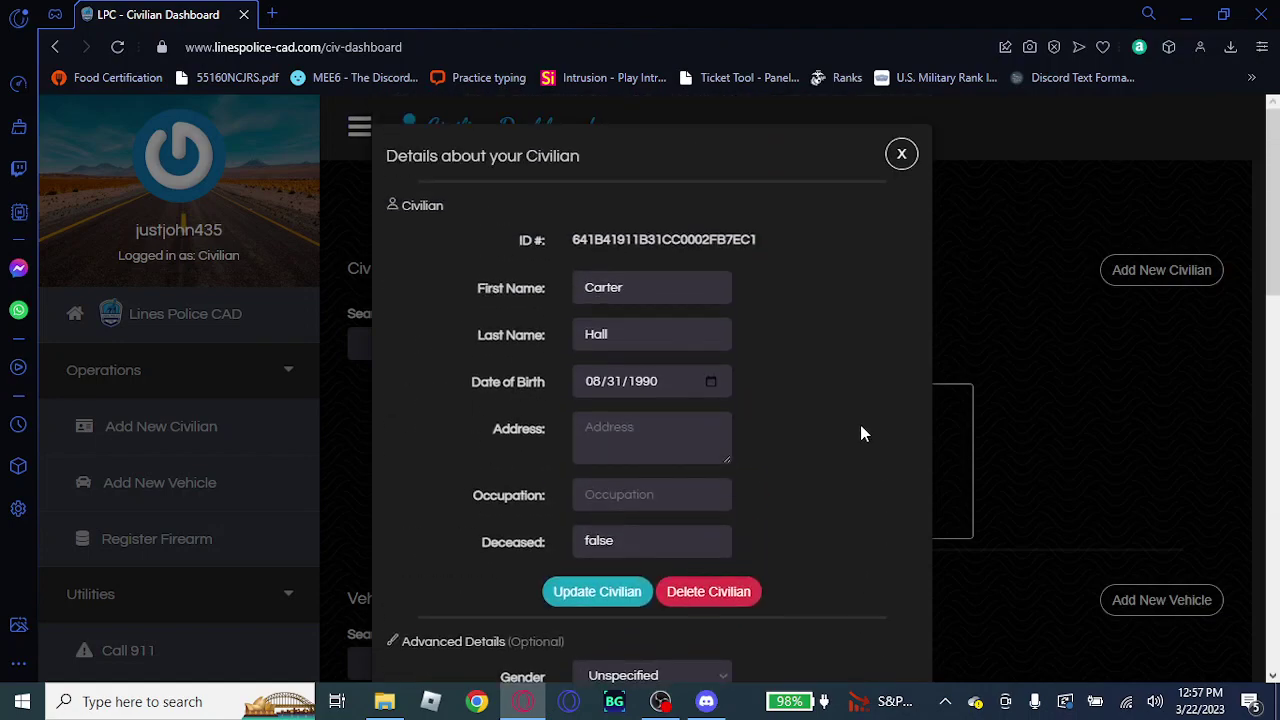
Close the civilian's details and start adding a new vehicle with a regenerated VIN and the plate LOA-748
click(902, 154)
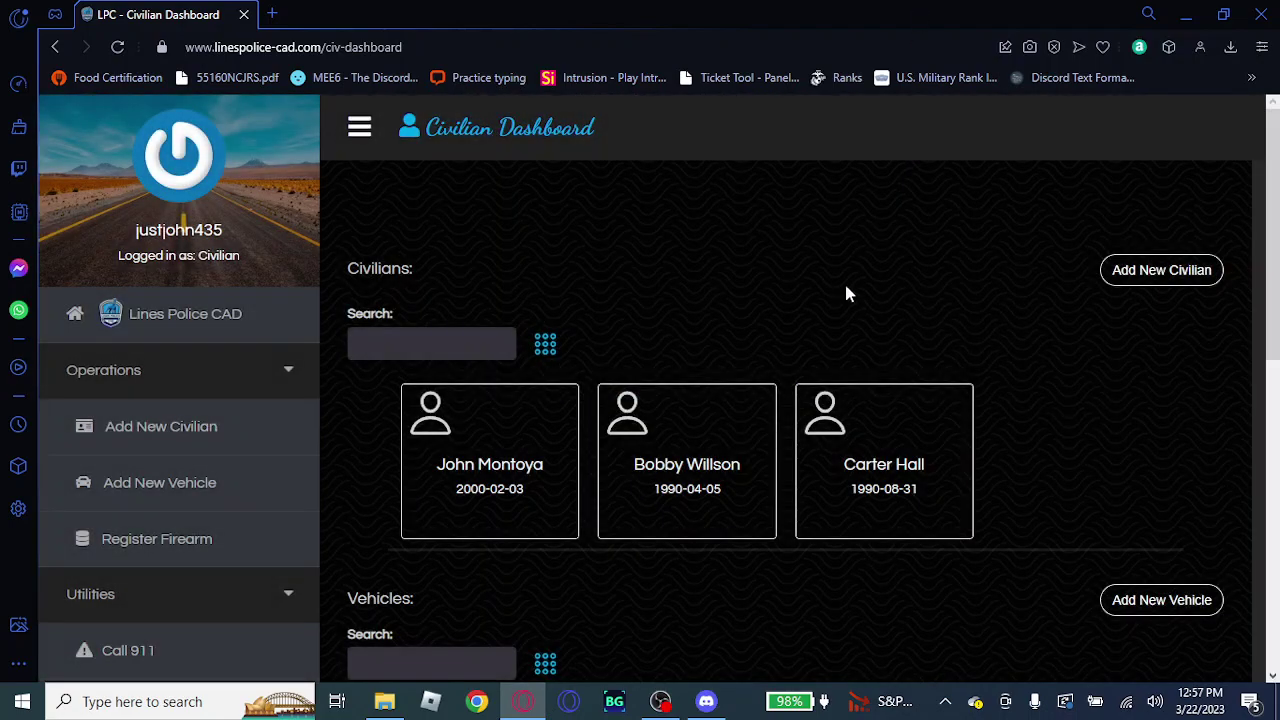
scroll(800, 287, down, 3)
scroll(810, 300, down, 1)
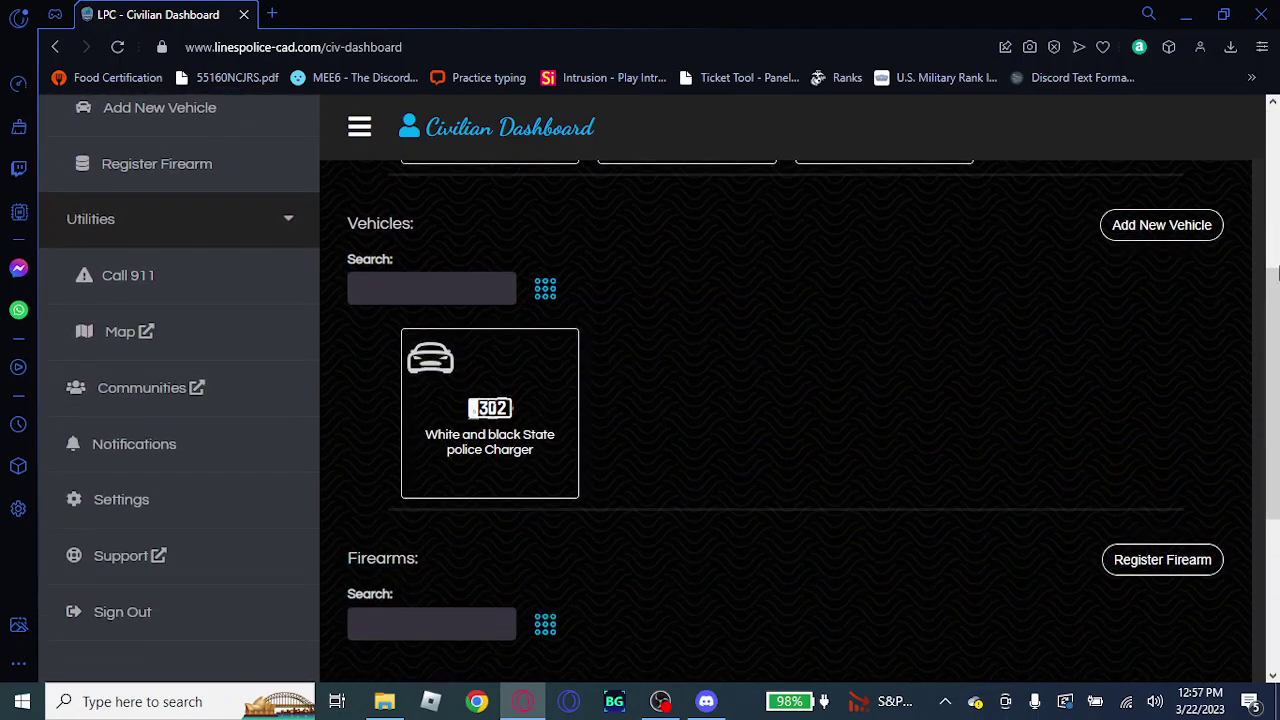
click(1189, 234)
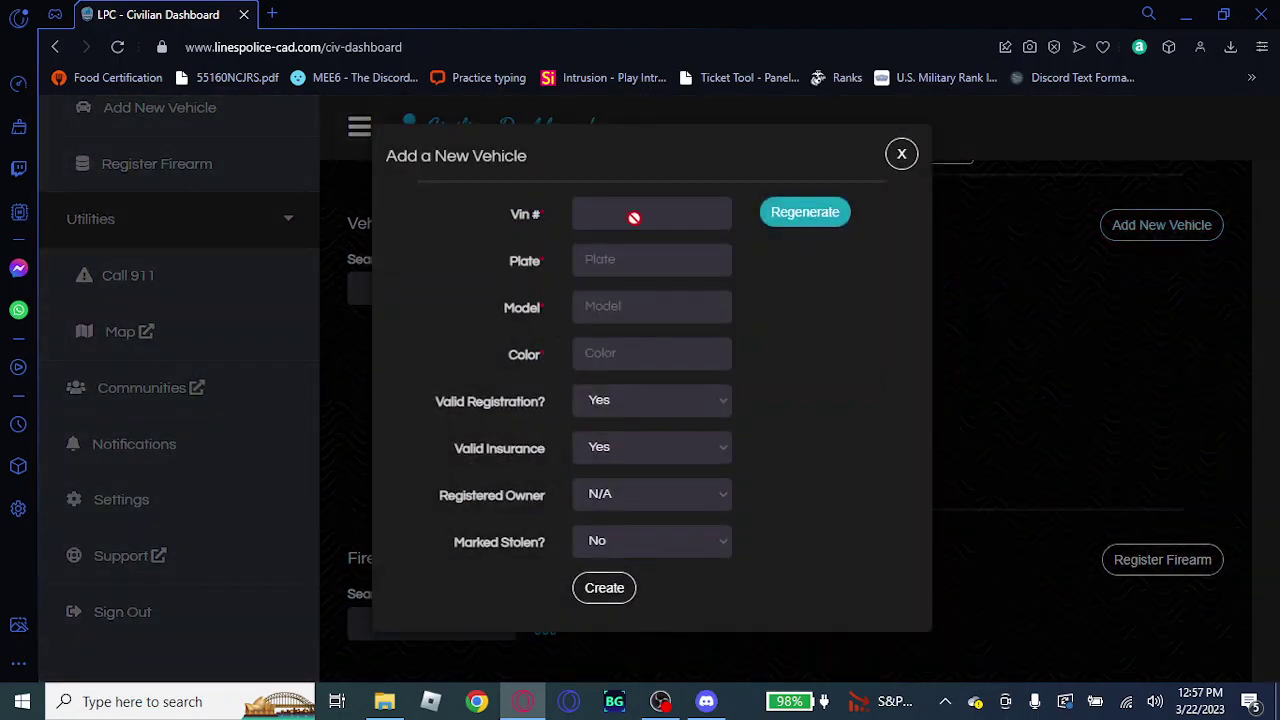
click(803, 214)
click(720, 262)
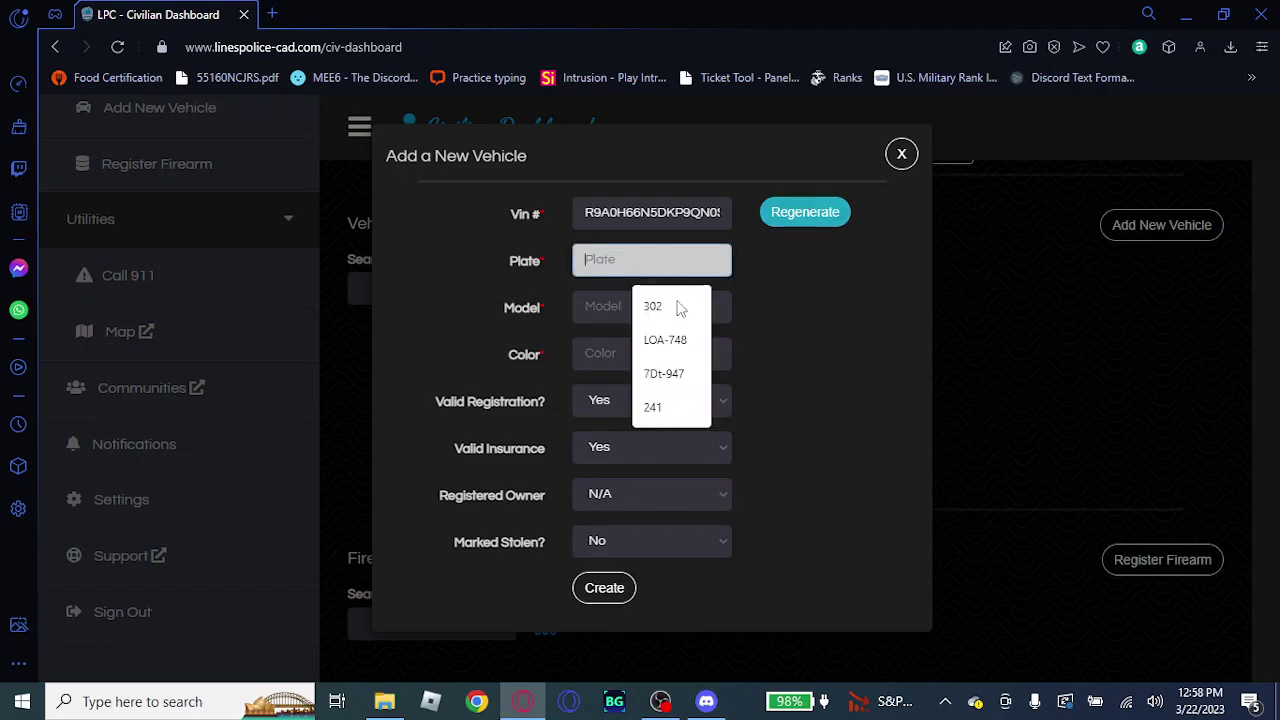
click(680, 337)
Set the new vehicle's model to 2020 Navara Imperium and its color to Baby Blue, and create the vehicle
click(605, 308)
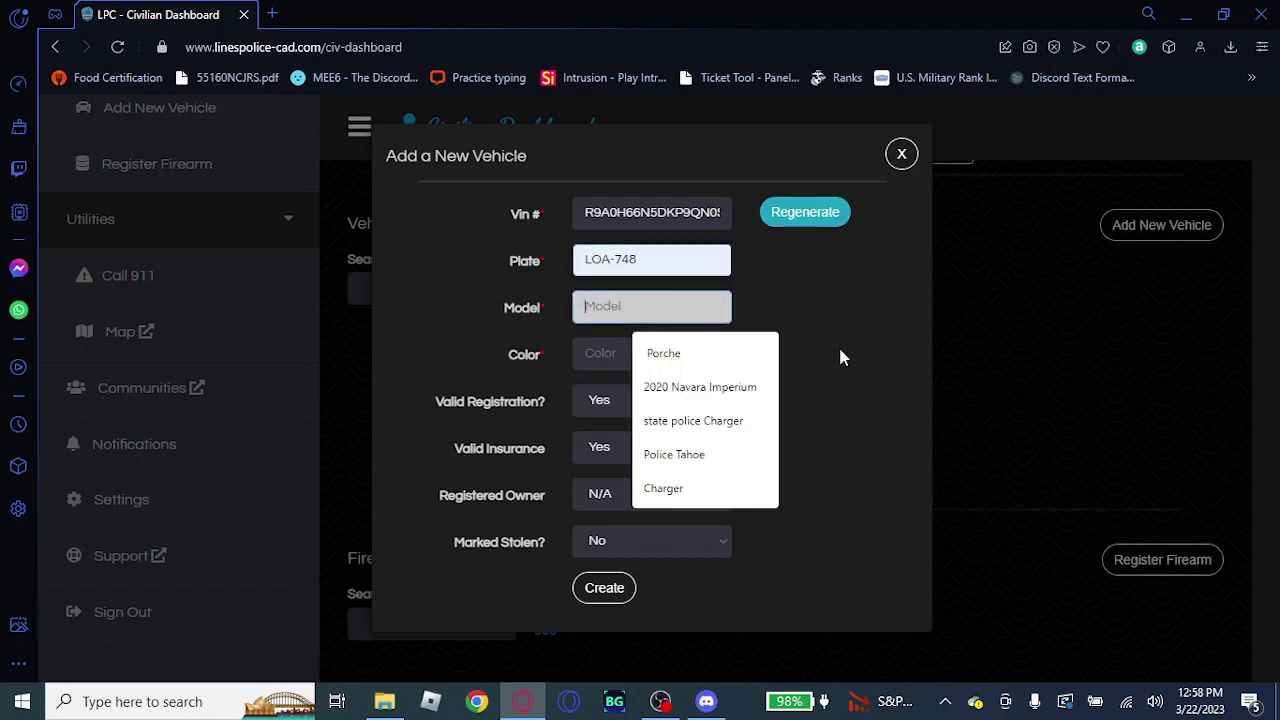
click(690, 386)
click(605, 357)
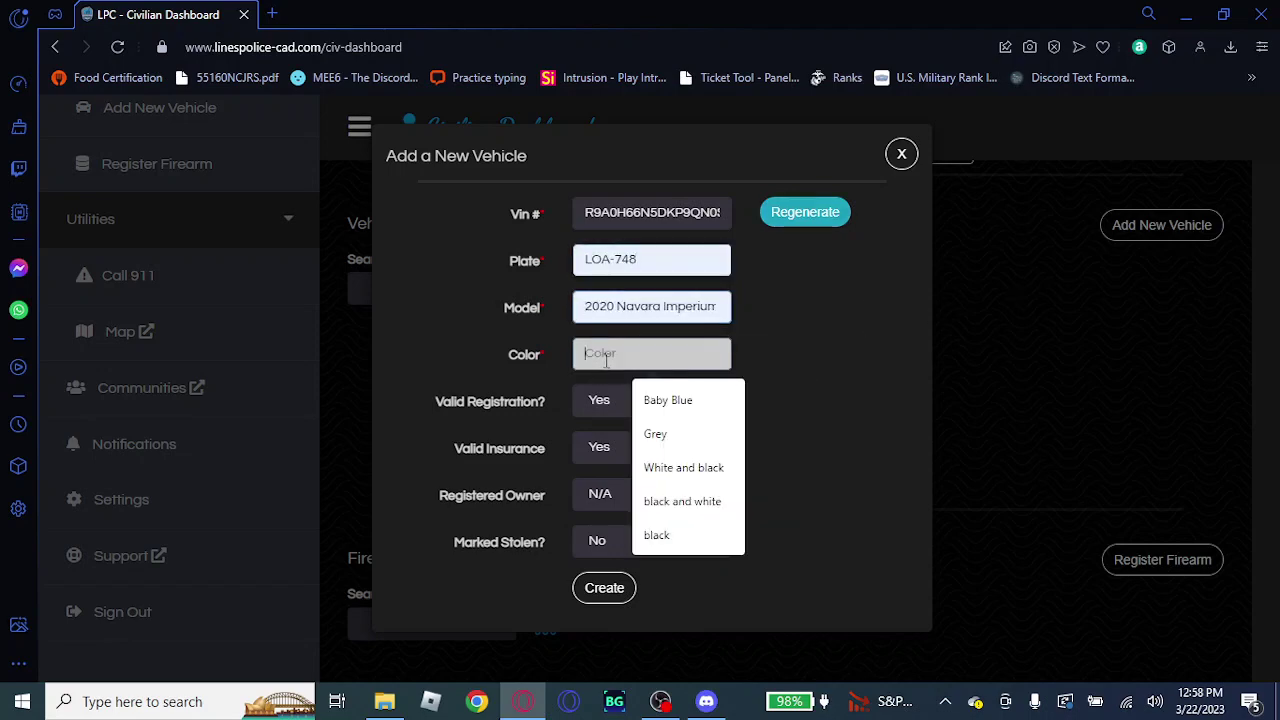
click(690, 402)
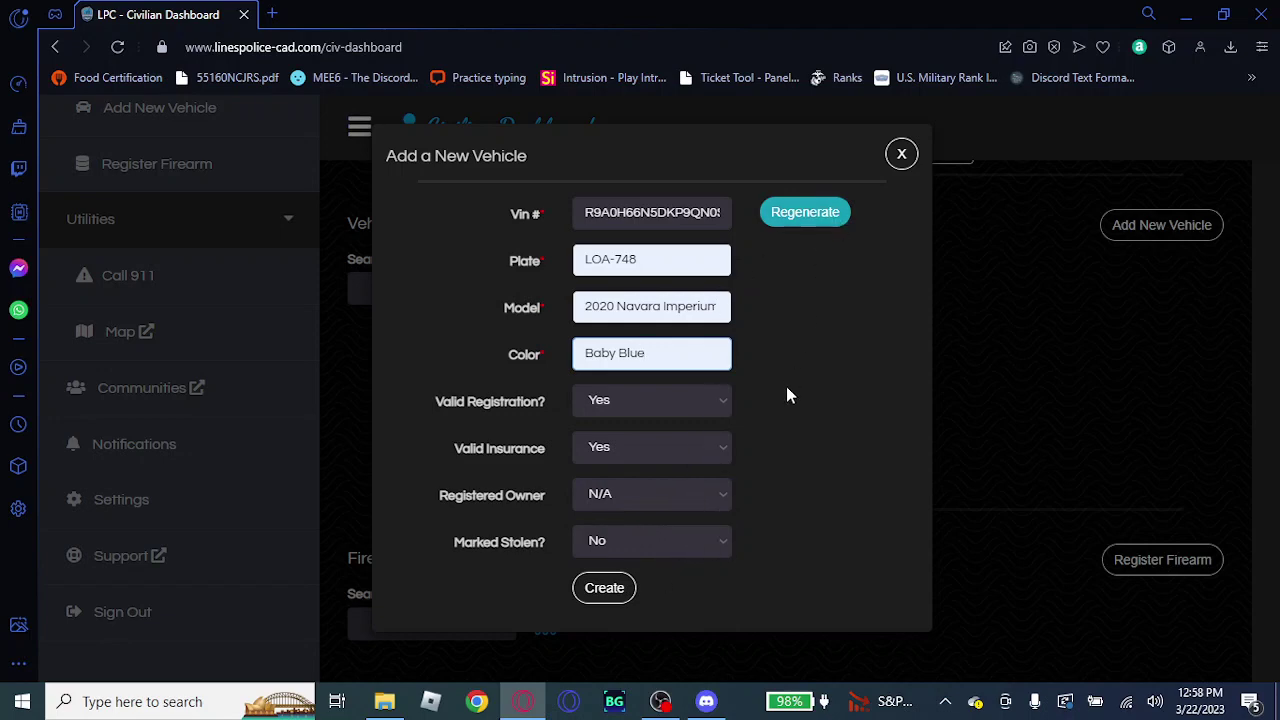
click(605, 587)
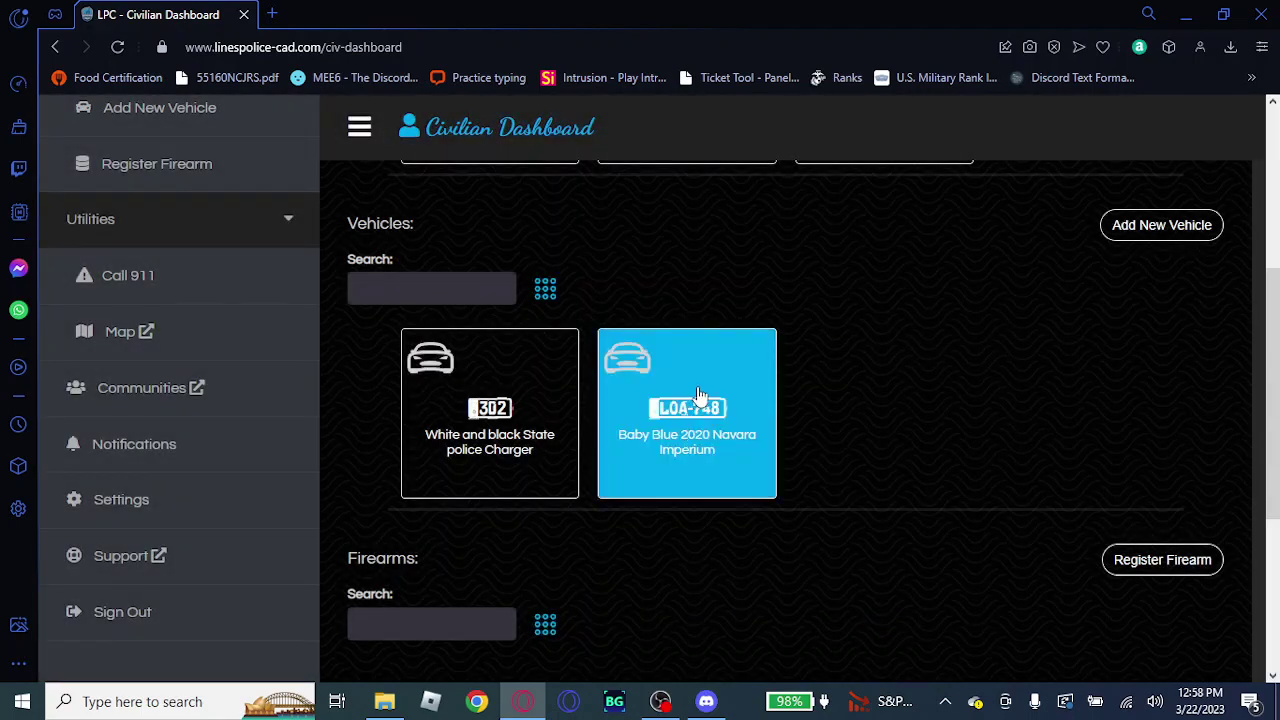
Register a new pistol, marked as not stolen, with the newly created civilian as its registered owner
scroll(791, 473, down, 1)
click(1145, 468)
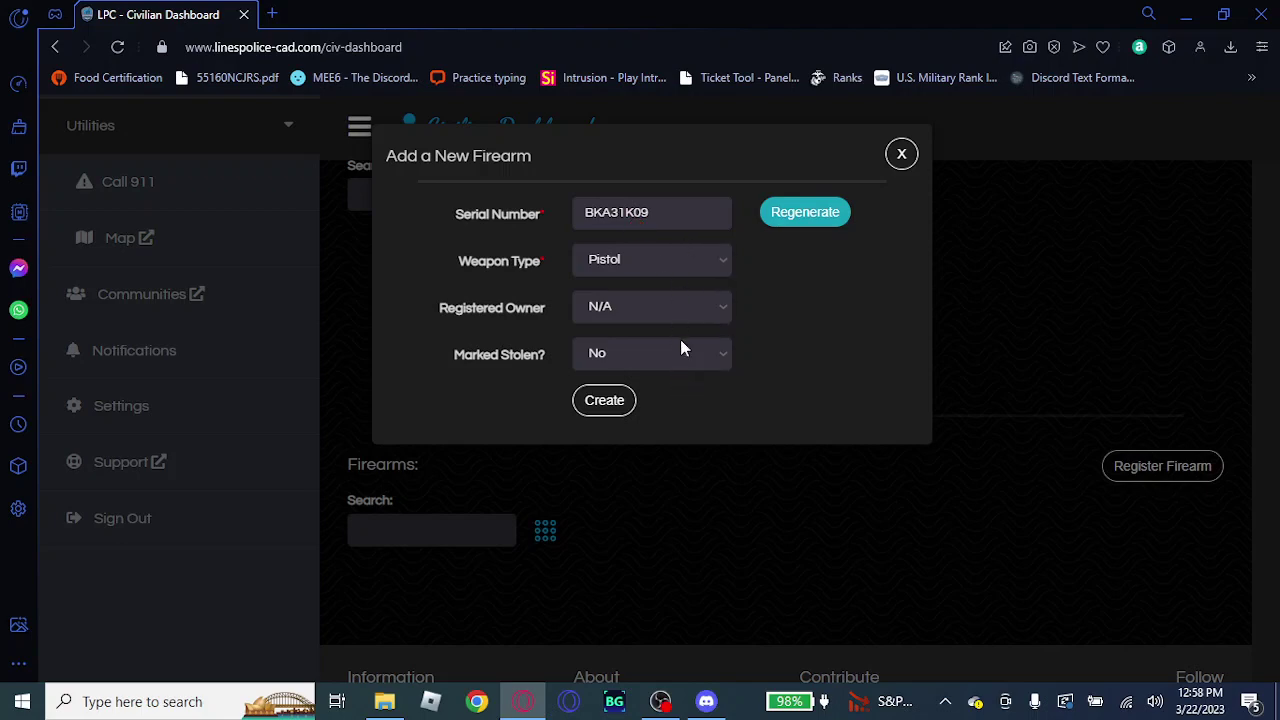
click(680, 307)
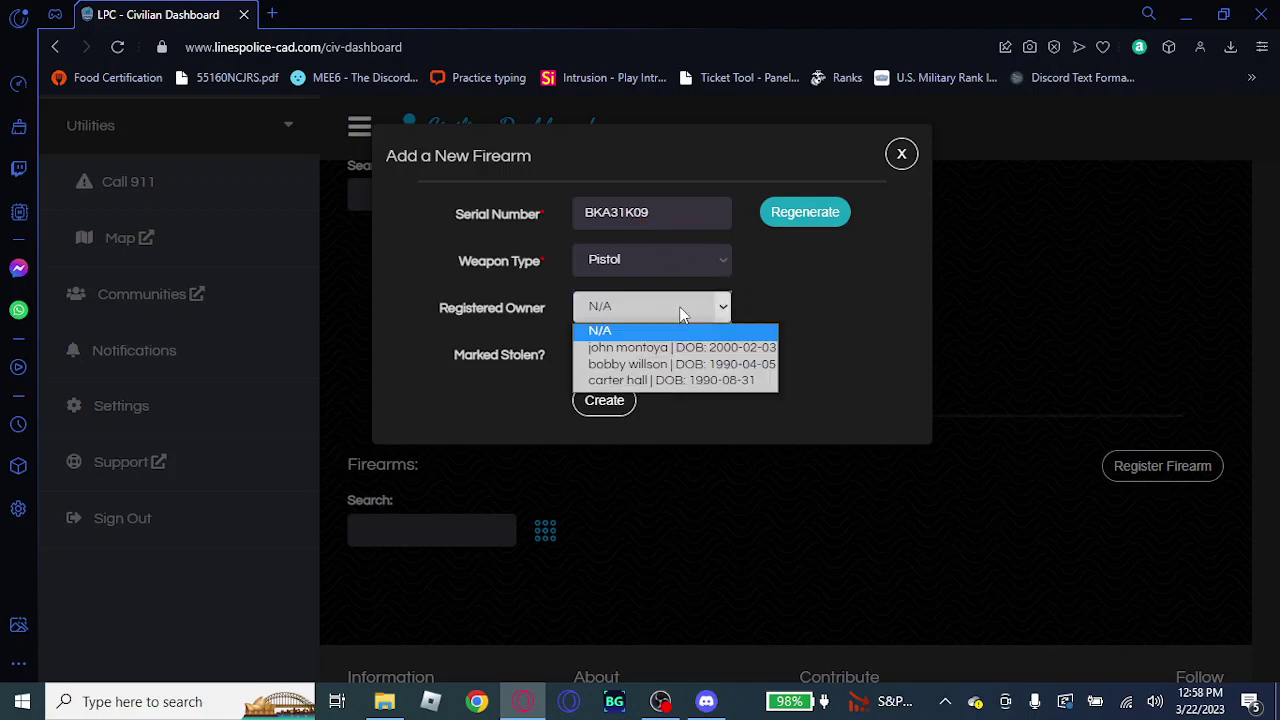
click(676, 379)
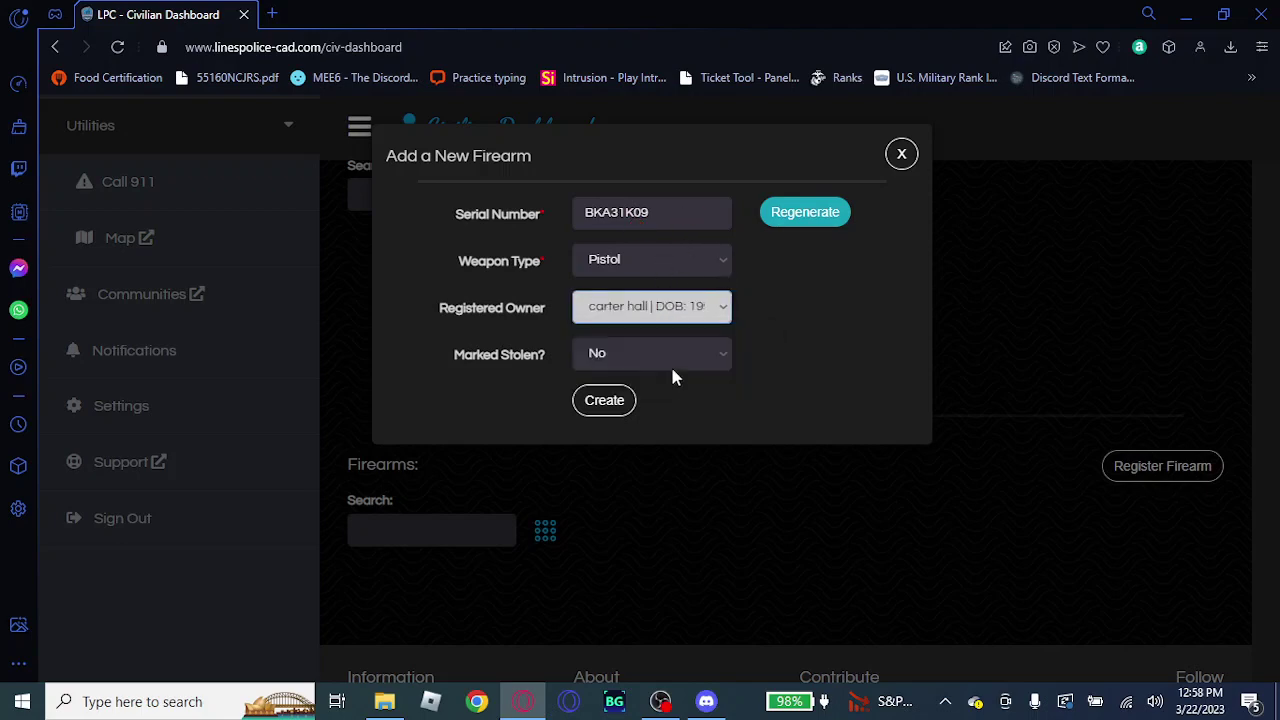
click(620, 402)
scroll(855, 424, down, 1)
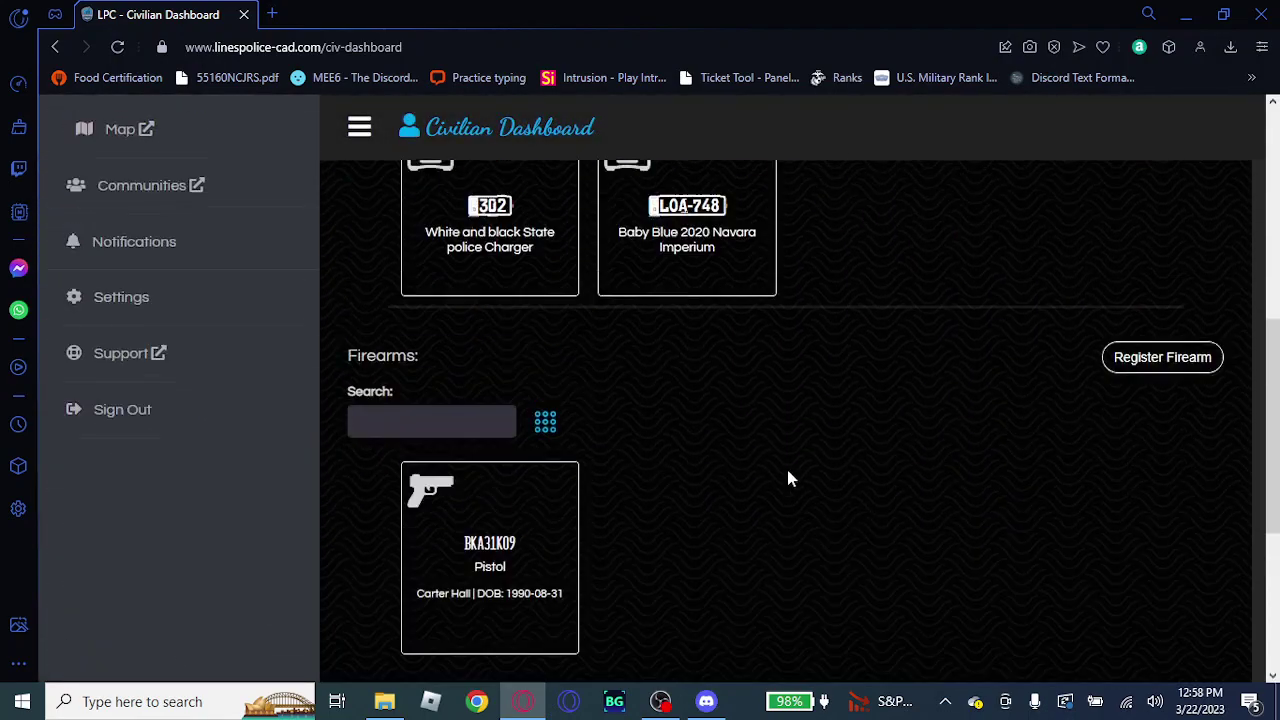
Open the newly created civilian's record from the Civilians section and delete that civilian
scroll(788, 470, up, 6)
scroll(866, 351, down, 3)
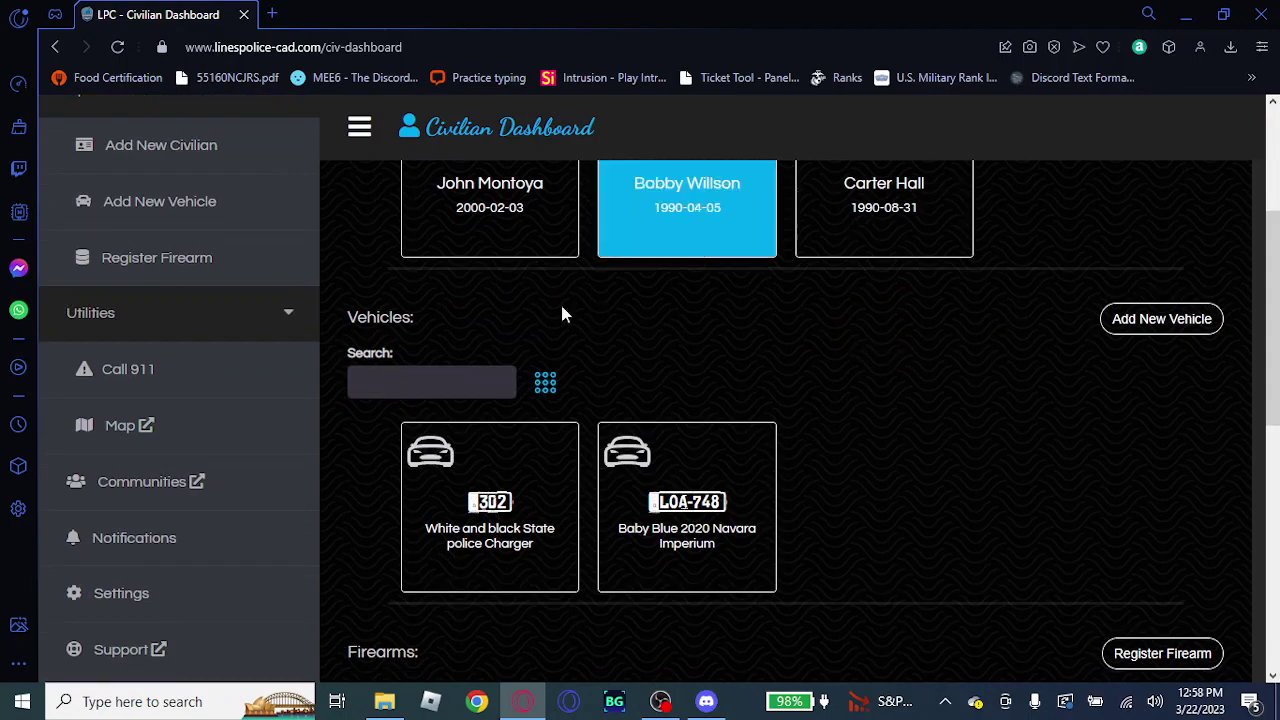
scroll(865, 341, down, 2)
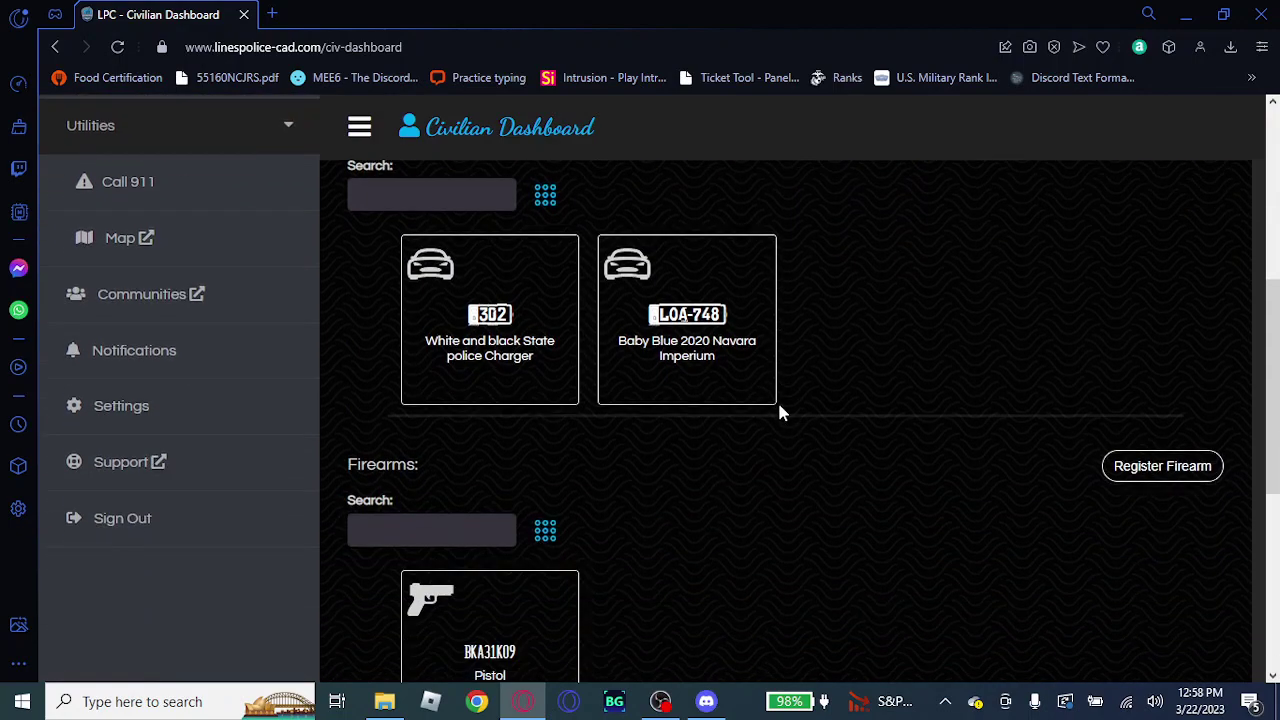
scroll(840, 410, up, 5)
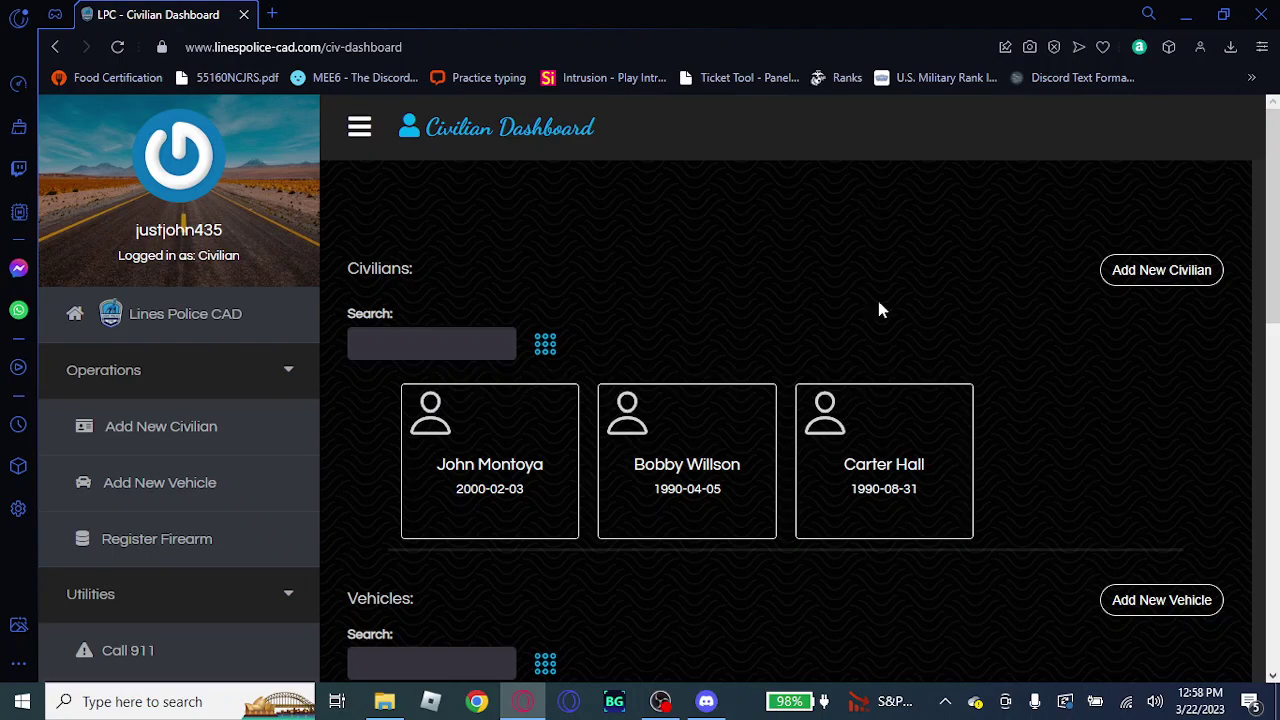
click(895, 498)
scroll(754, 408, down, 3)
scroll(760, 395, up, 3)
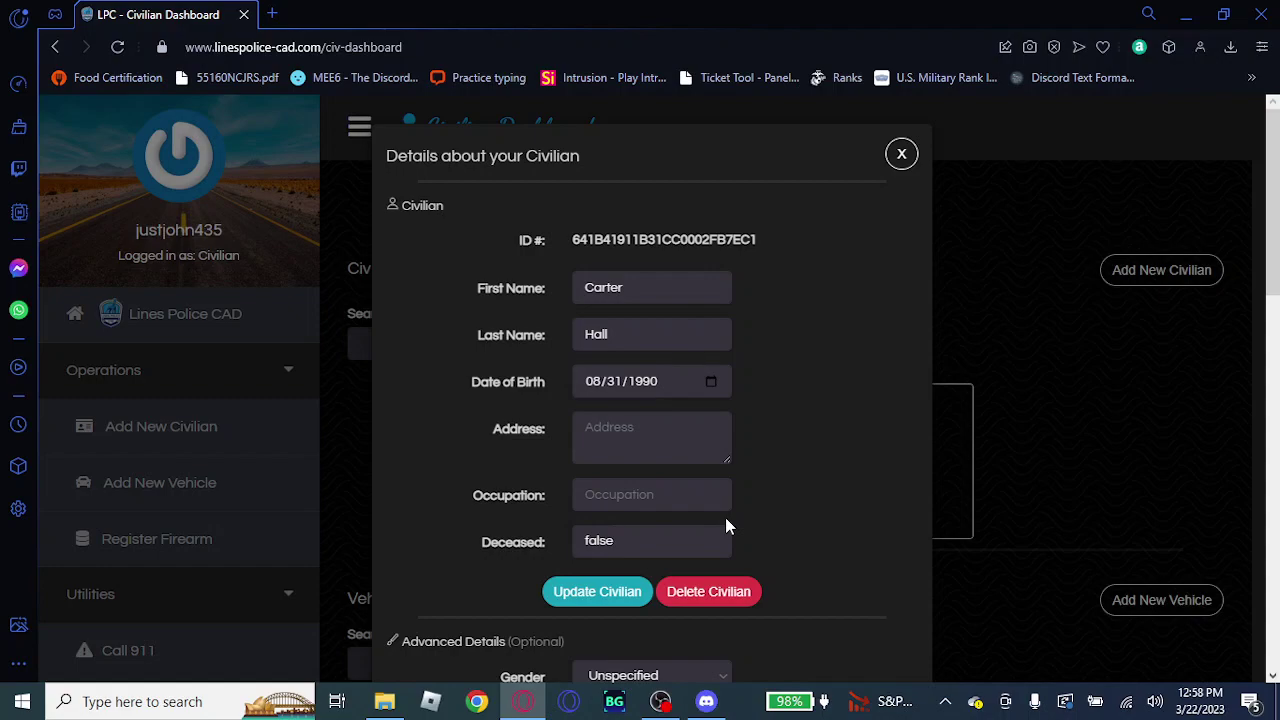
click(708, 591)
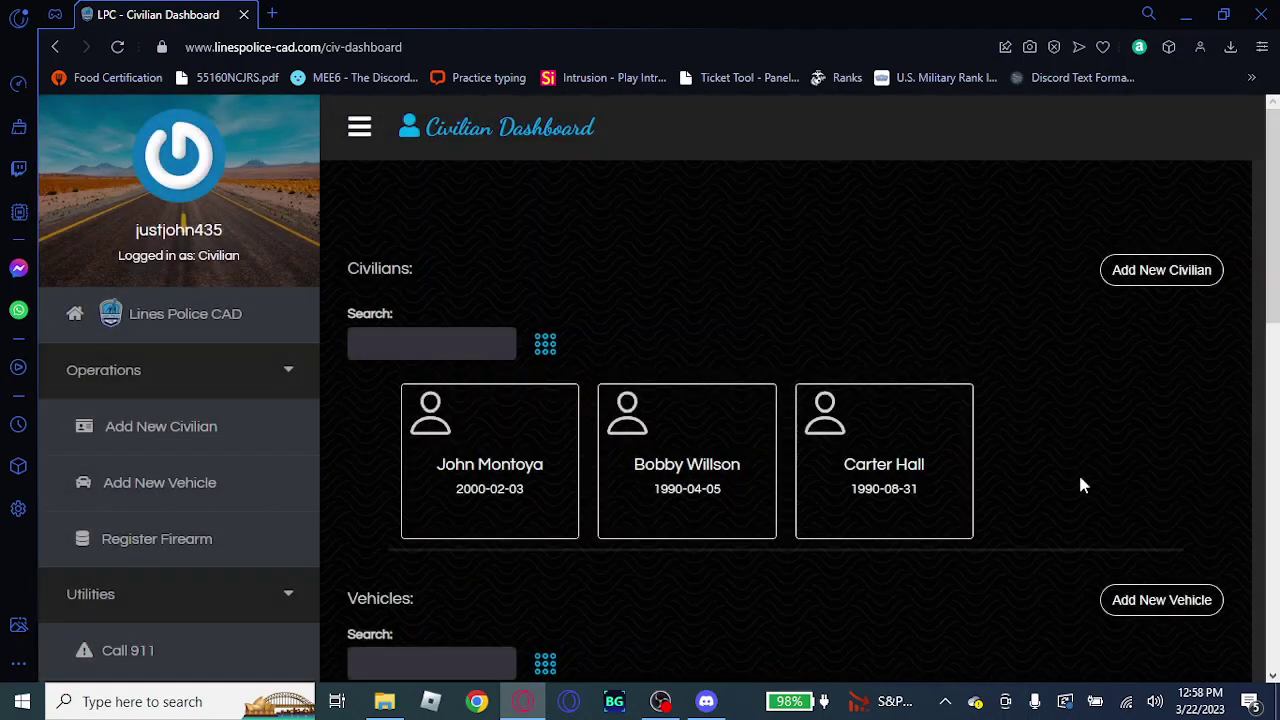
Open the Baby Blue 2020 Navara Imperium in the Vehicles section and delete it
scroll(936, 311, down, 3)
scroll(936, 311, down, 2)
click(687, 320)
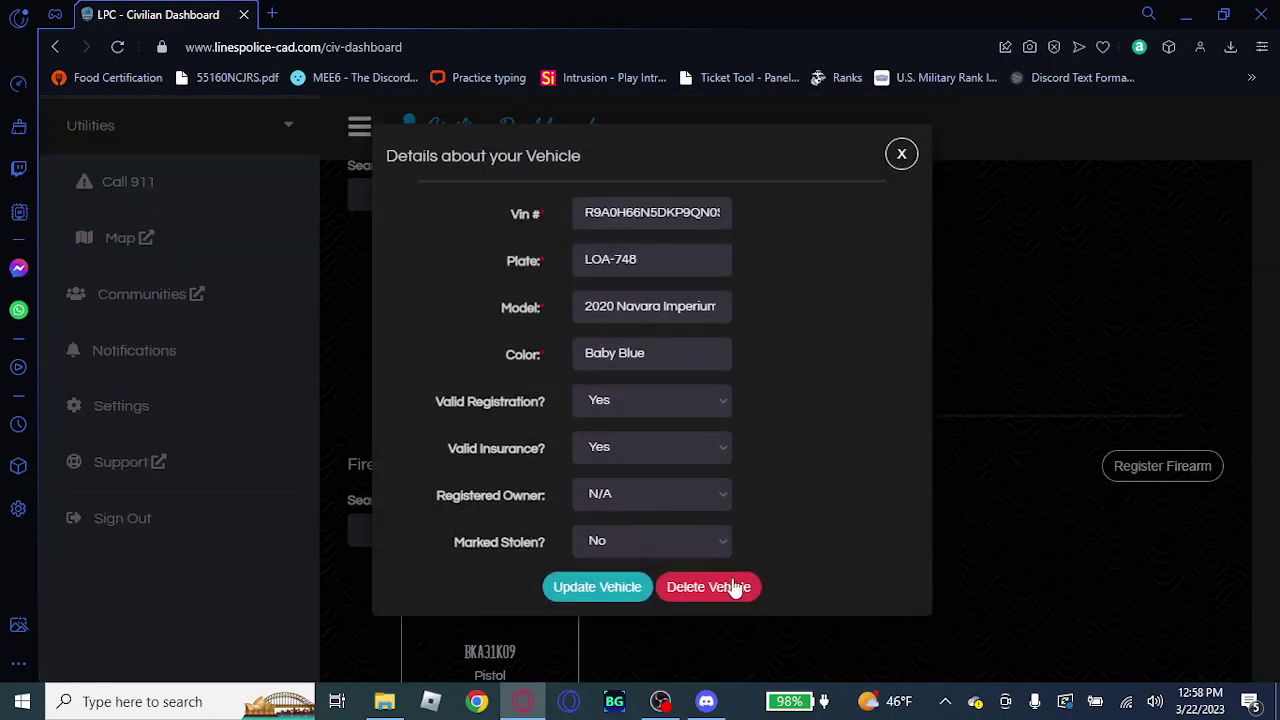
click(736, 585)
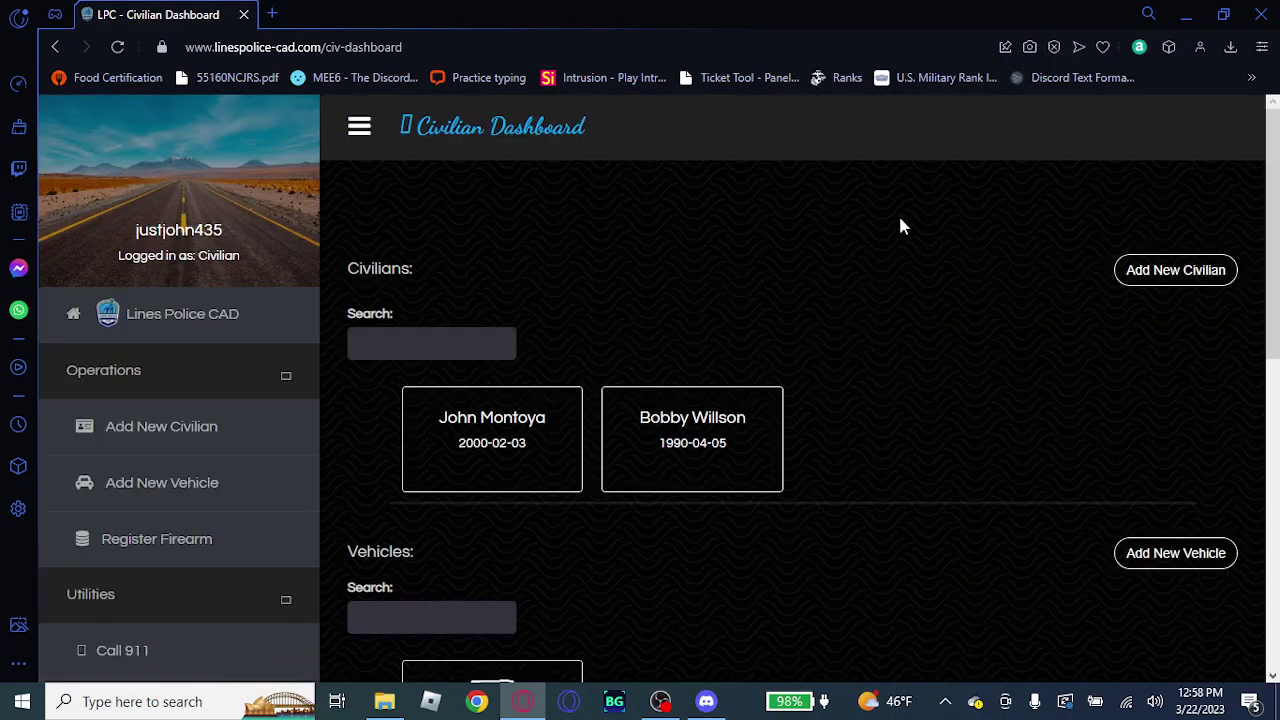
Open the registered pistol in the Firearms section and delete it
scroll(771, 477, down, 2)
scroll(771, 477, down, 5)
click(534, 443)
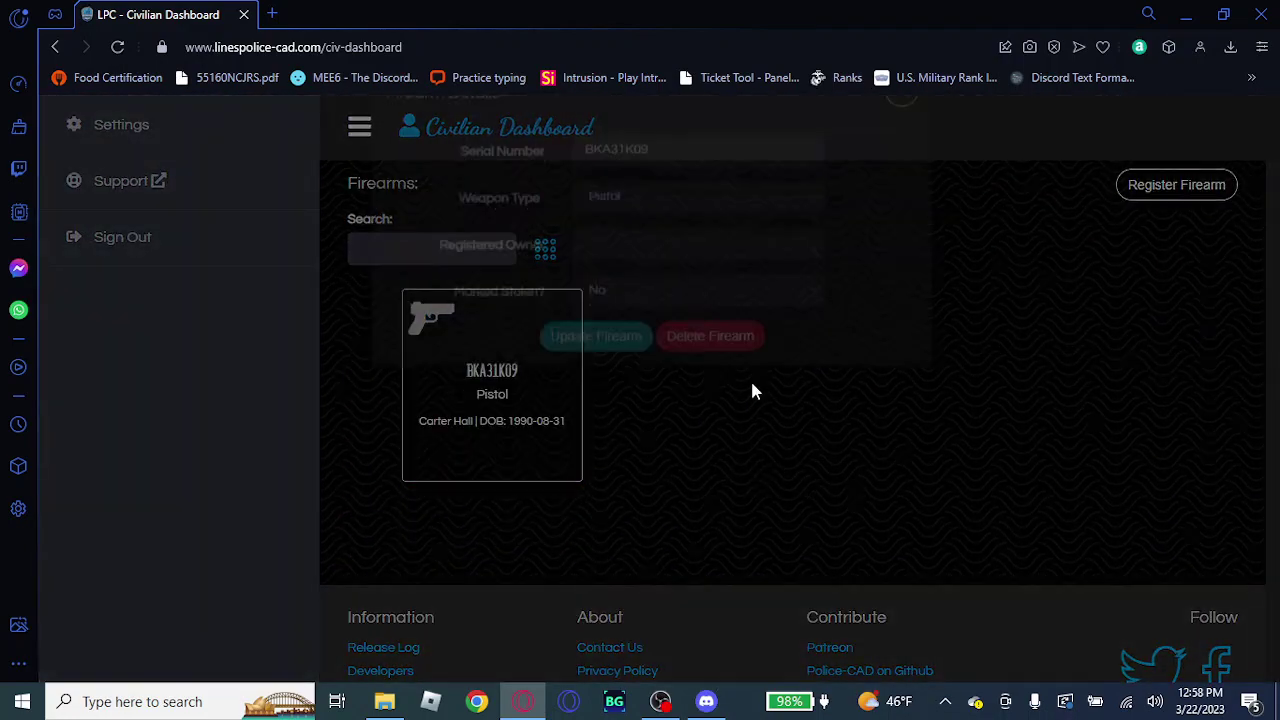
click(735, 401)
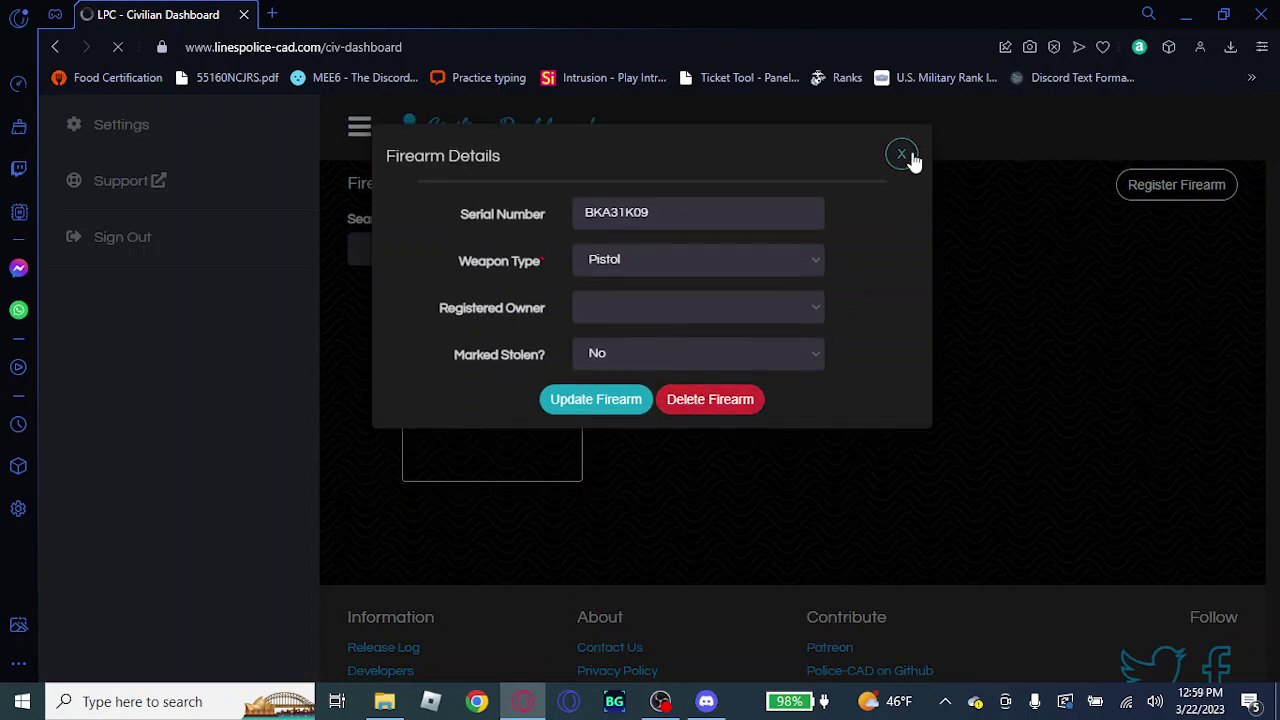
Return to the Lines Police CAD home page and enter the Police Officer dashboard
scroll(835, 372, down, 2)
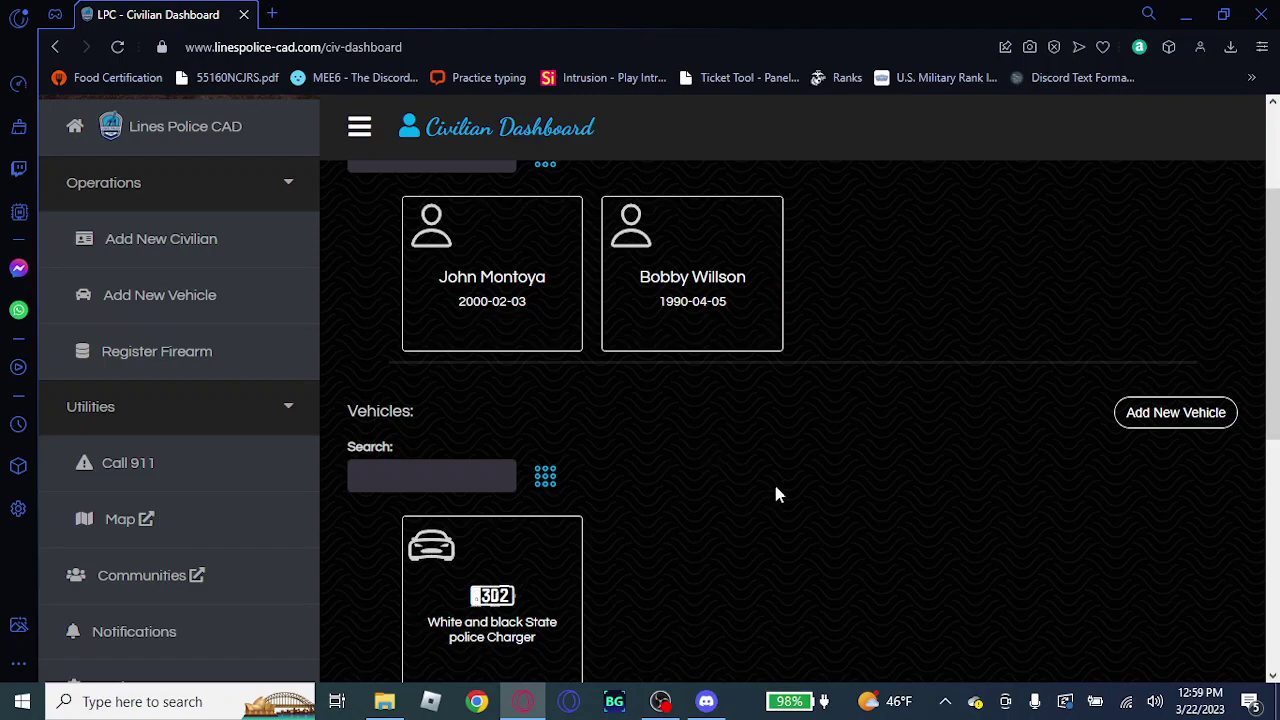
scroll(397, 326, down, 3)
scroll(798, 268, up, 4)
scroll(860, 370, up, 1)
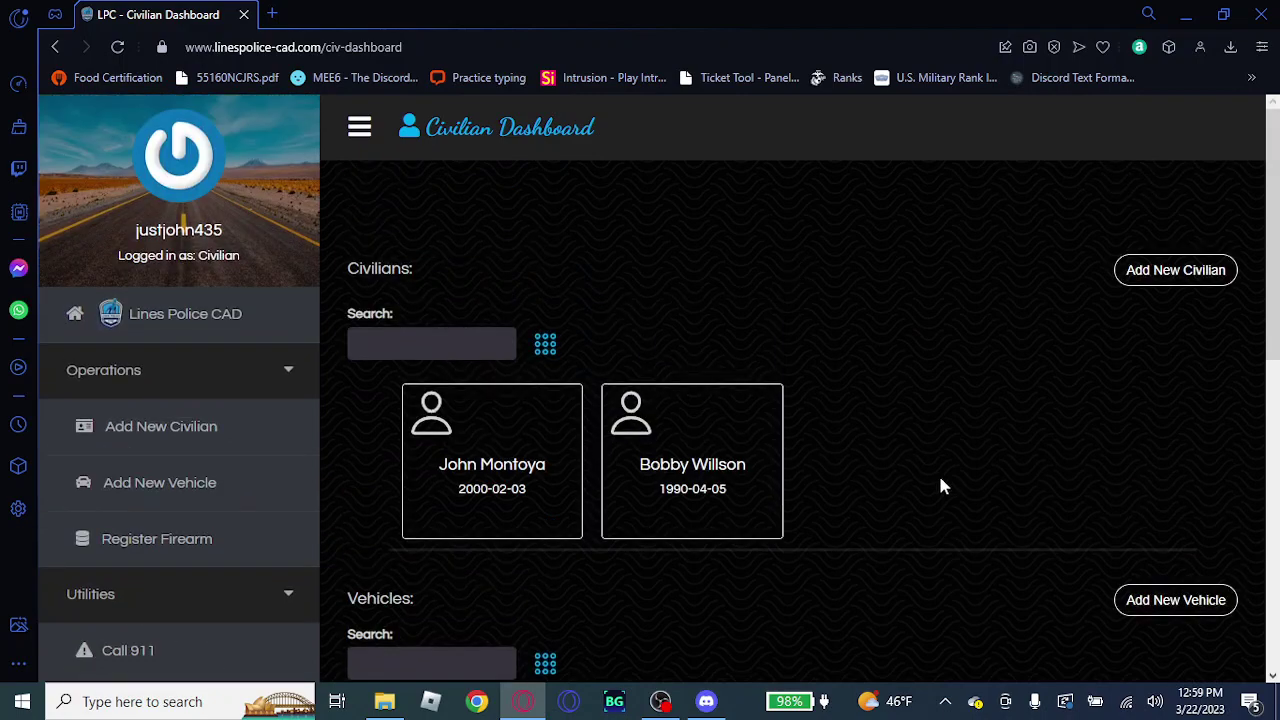
click(183, 318)
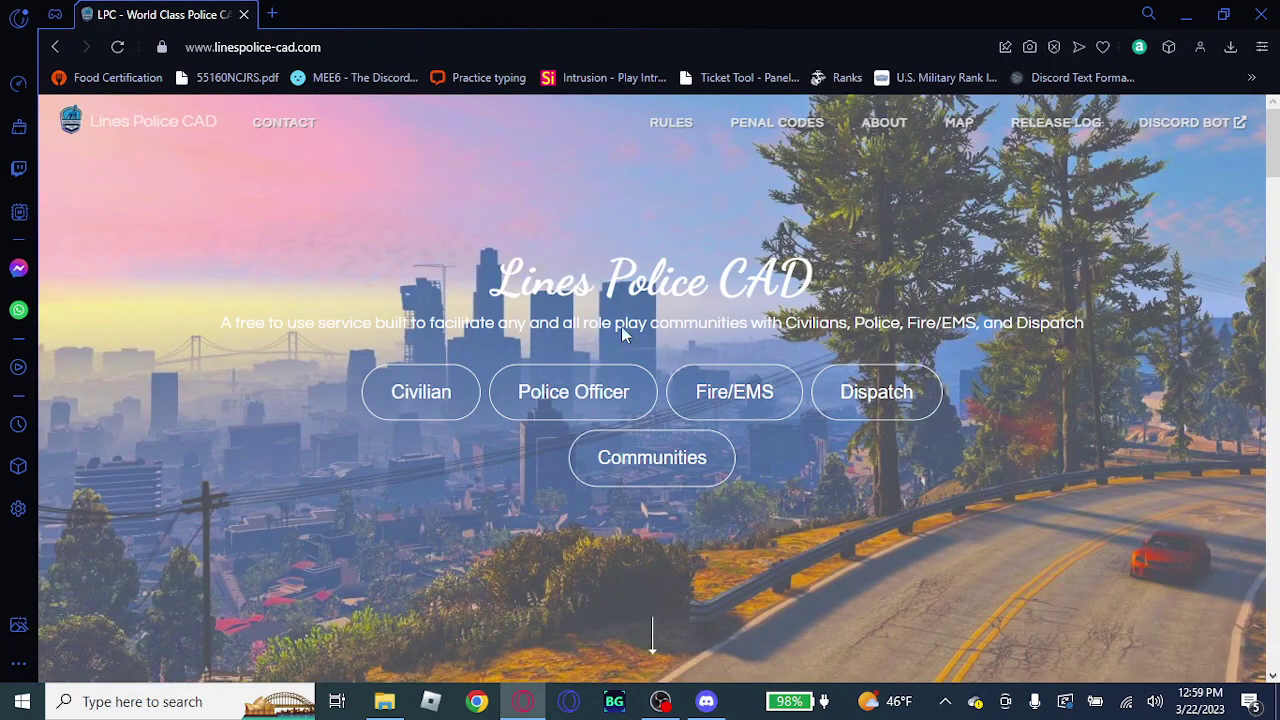
click(569, 388)
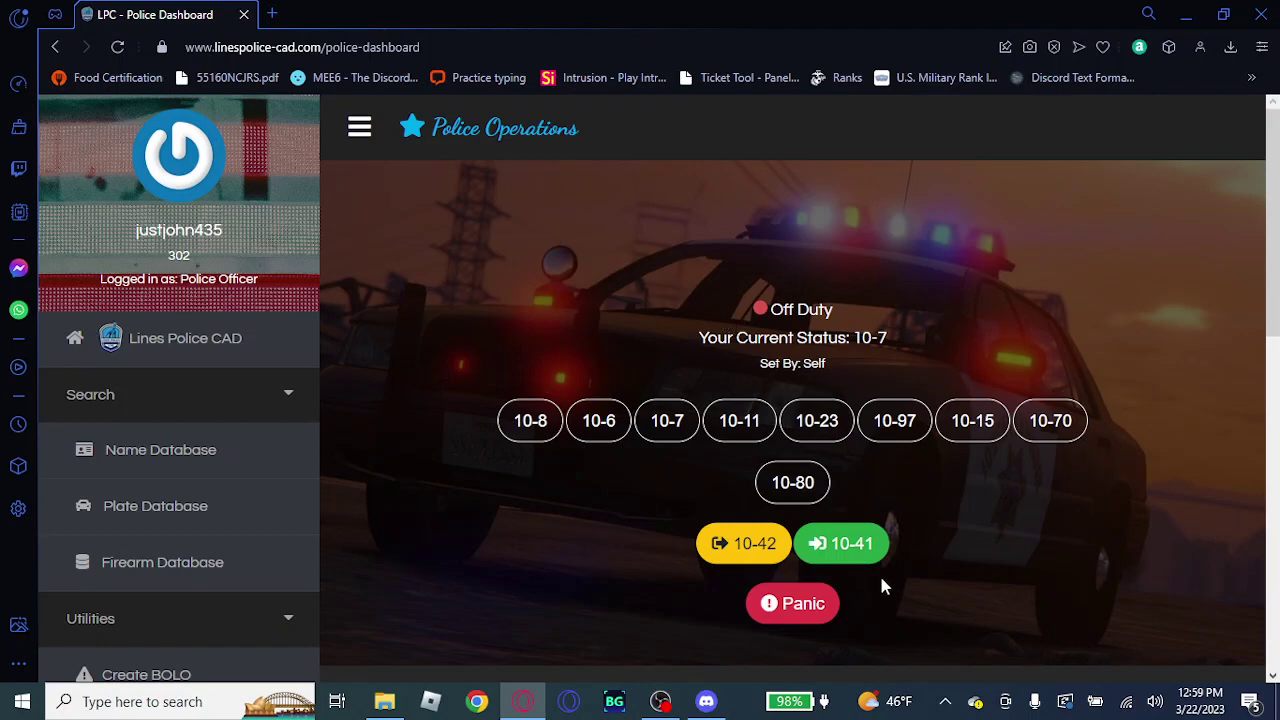
Go on duty as a police officer with 10-41 and set the current status to 10-8
click(848, 543)
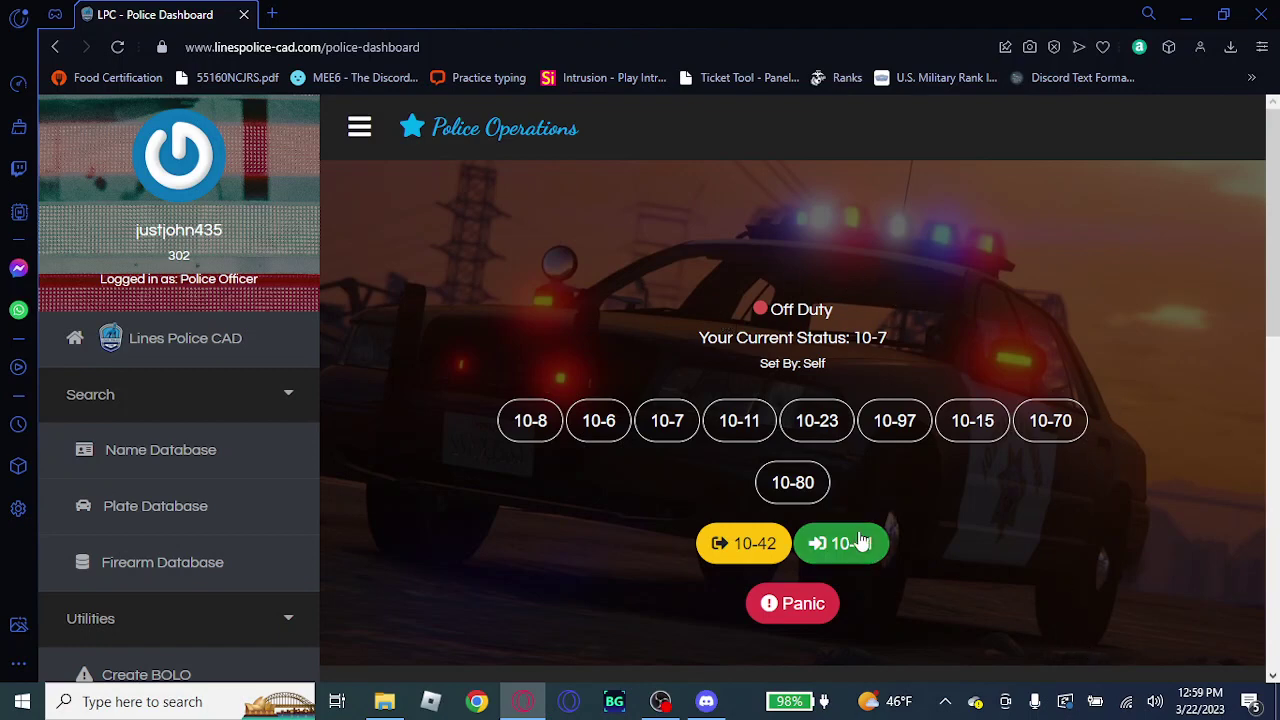
click(538, 425)
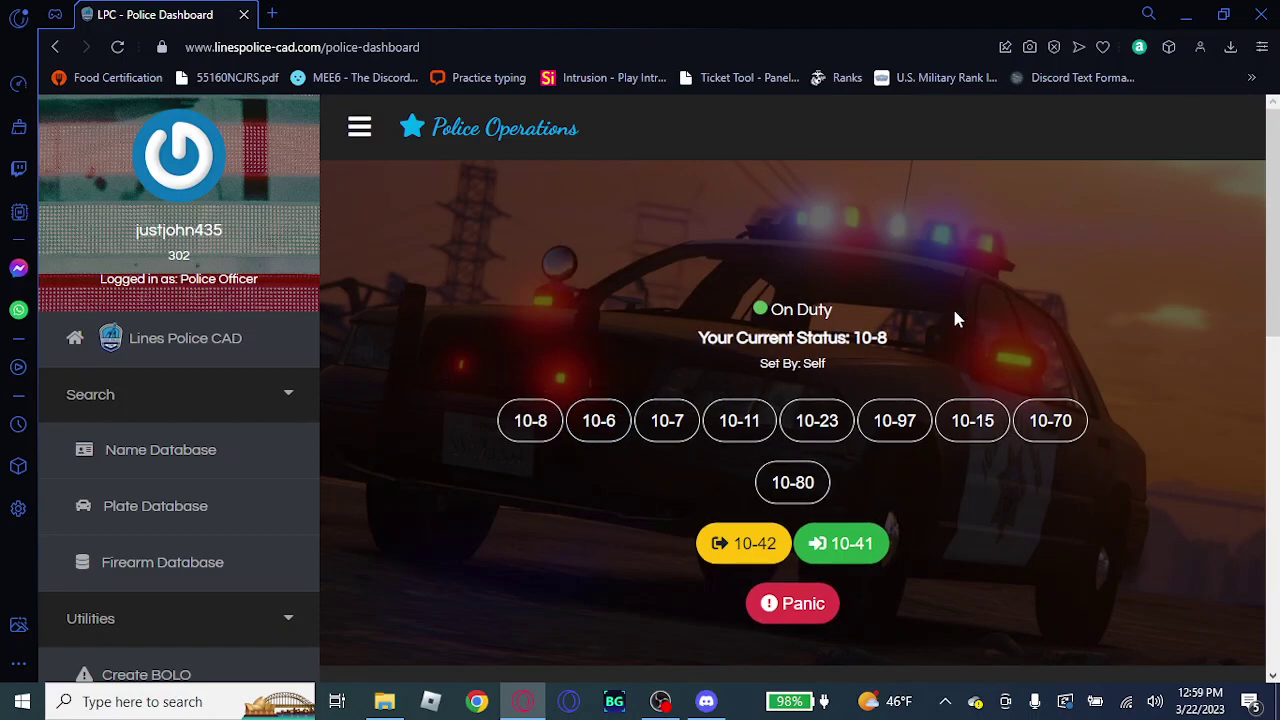
drag(942, 322, 852, 334)
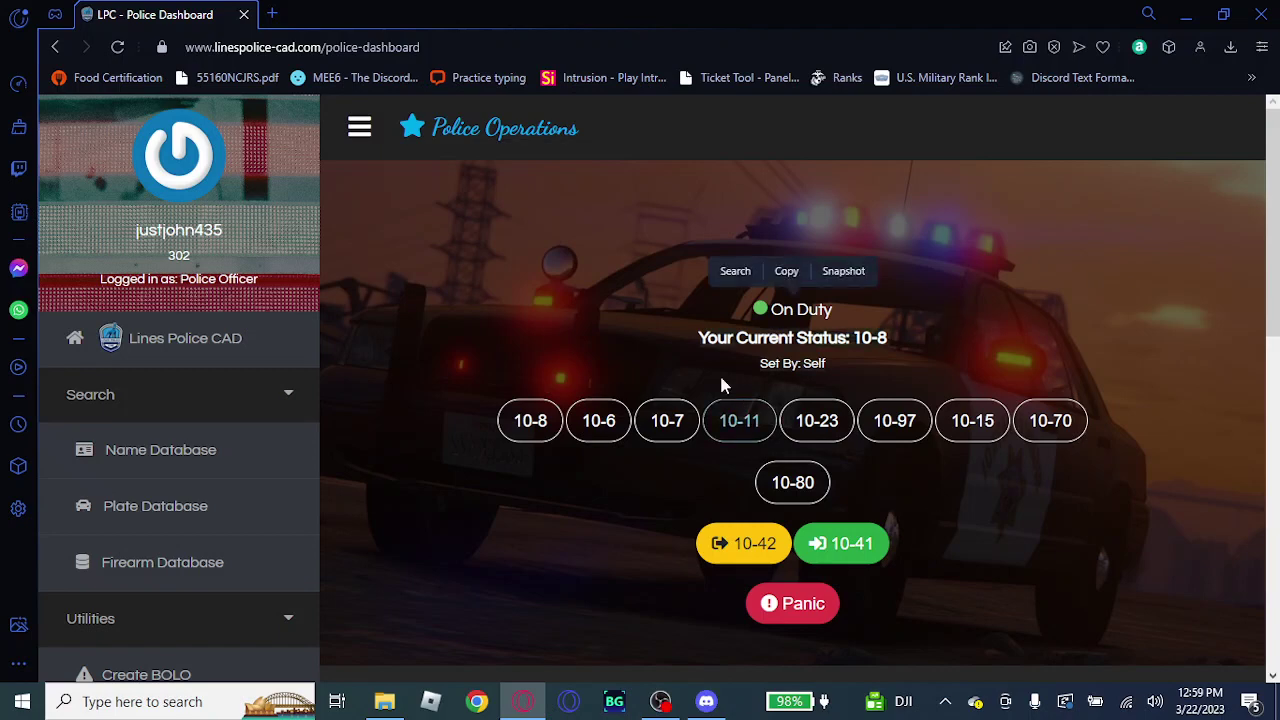
click(623, 290)
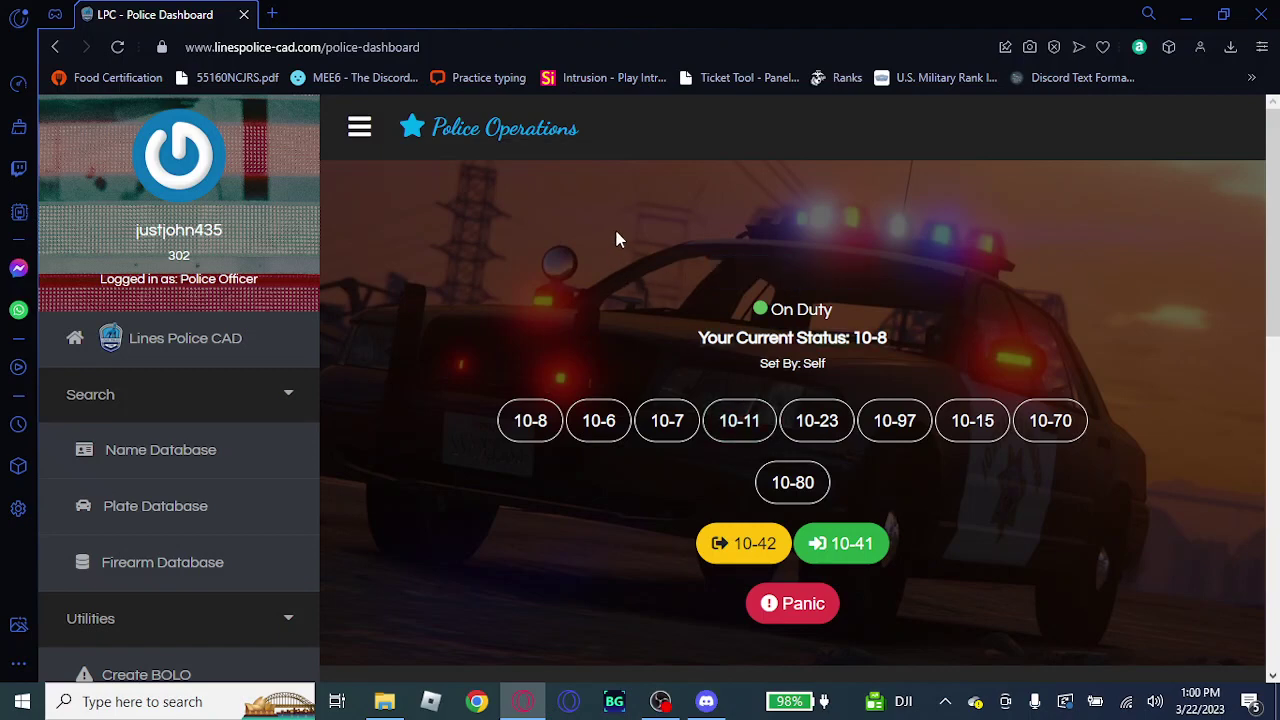
Search the name database for an existing civilian by first and last name
click(172, 460)
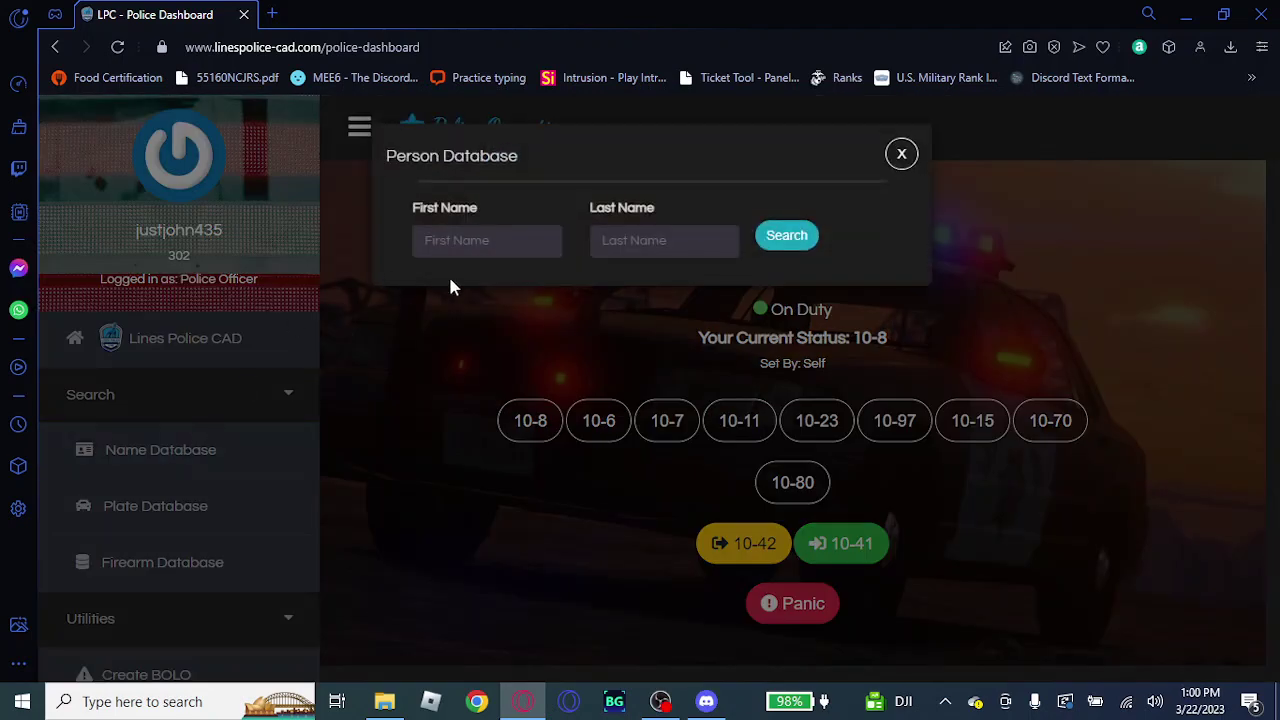
click(478, 241)
click(514, 322)
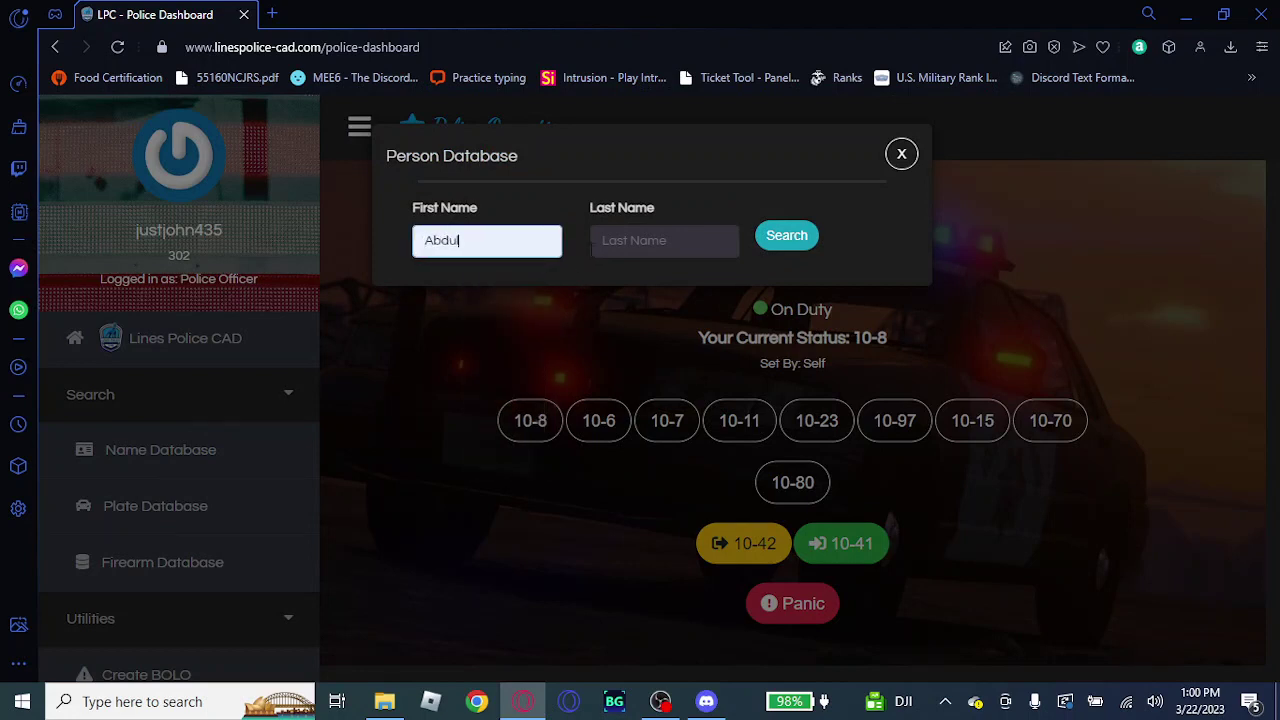
key(Tab)
double_click(532, 241)
text(John)
click(645, 241)
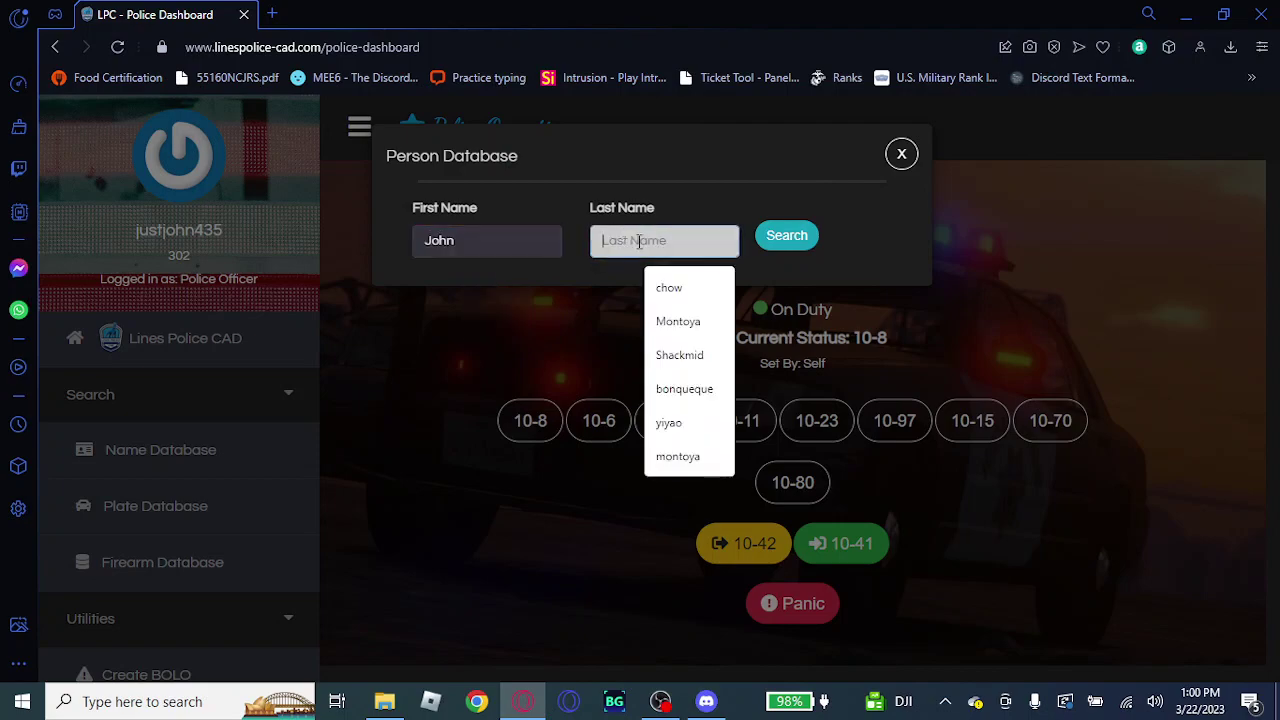
click(668, 321)
click(760, 236)
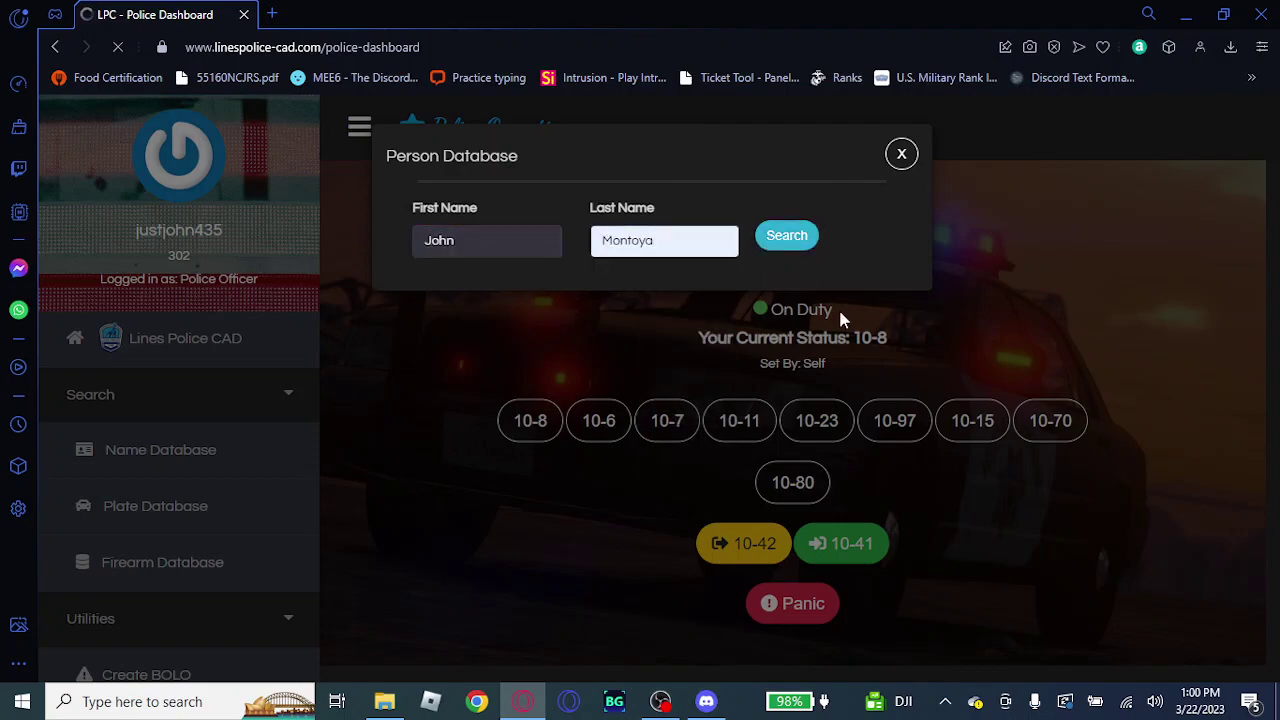
Examine the driver's license and the sections below it in the civilian's record, dismissing the Discord notification
scroll(813, 312, down, 2)
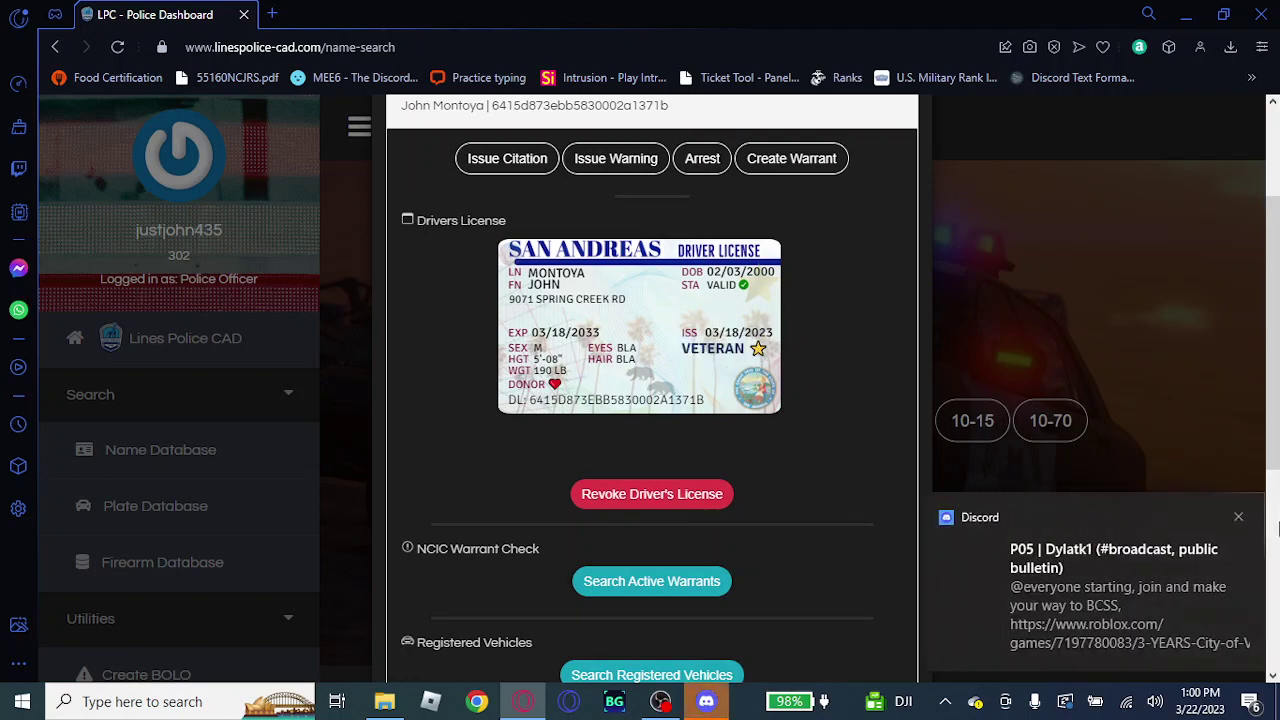
click(1246, 516)
scroll(770, 447, down, 1)
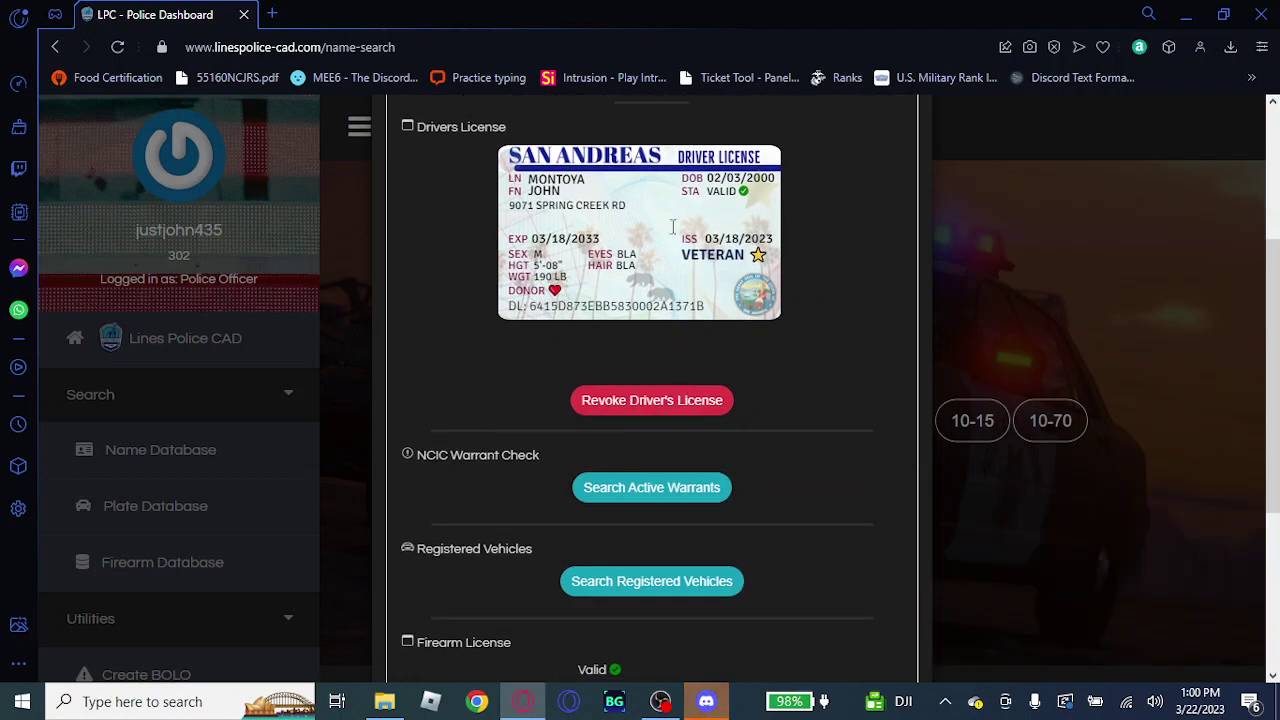
Check the civilian's active warrants and registered vehicles from the person record, closing the results when done
scroll(743, 366, up, 2)
scroll(700, 400, down, 3)
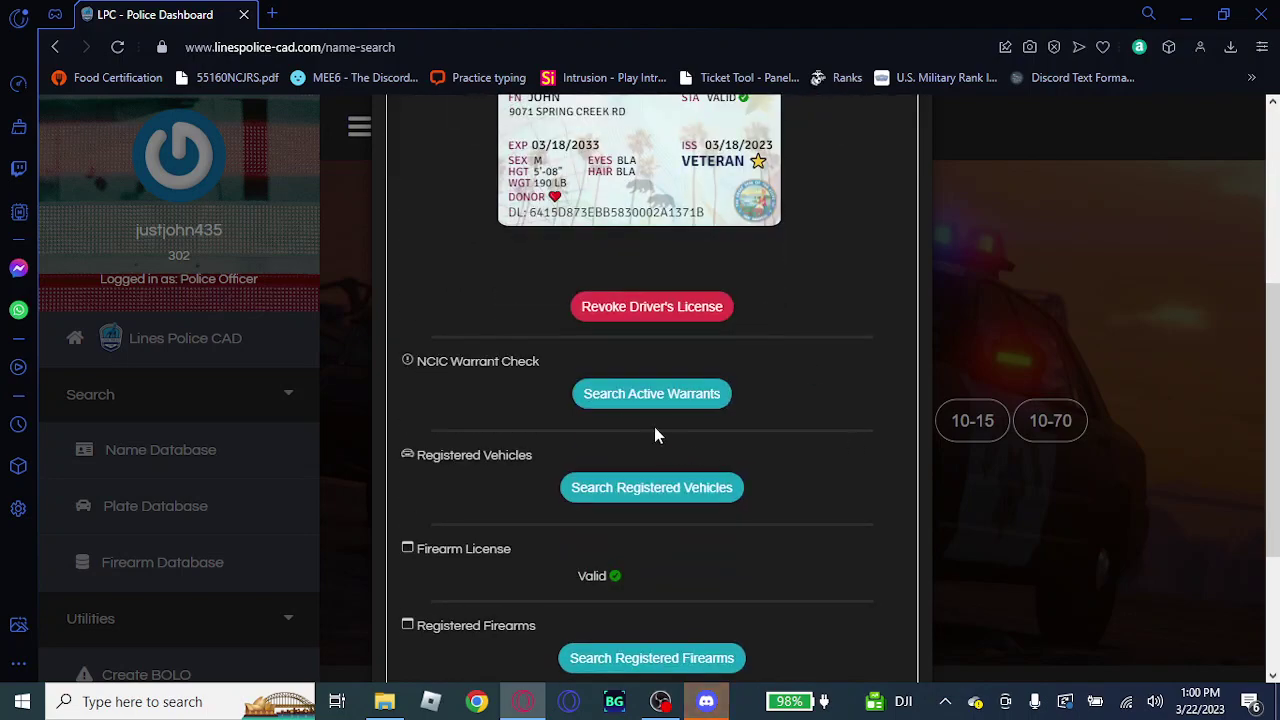
click(600, 391)
click(691, 490)
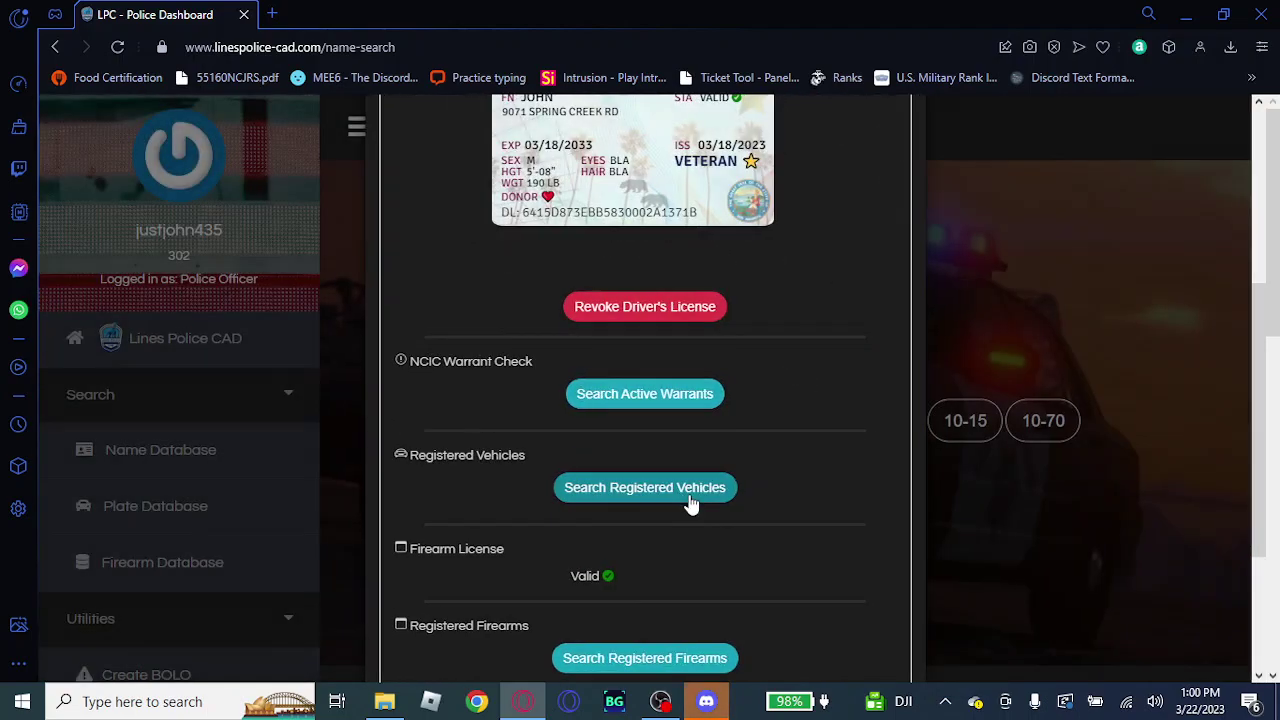
click(691, 490)
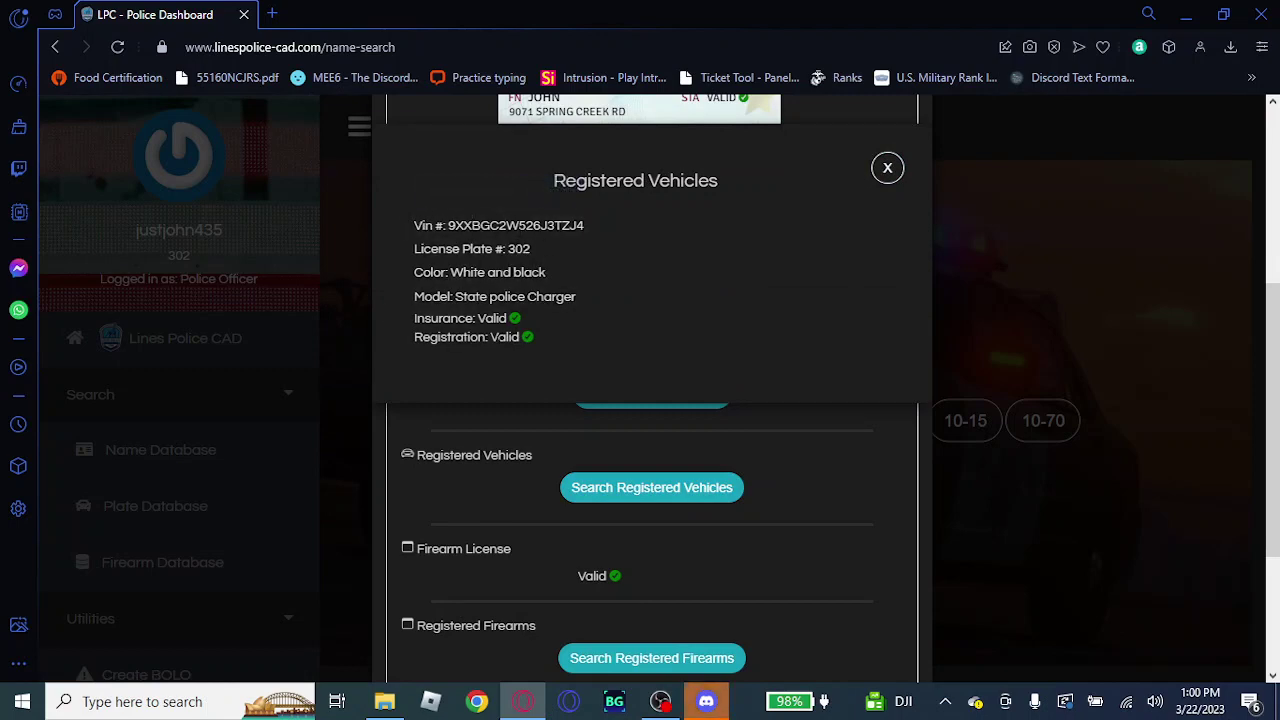
click(887, 168)
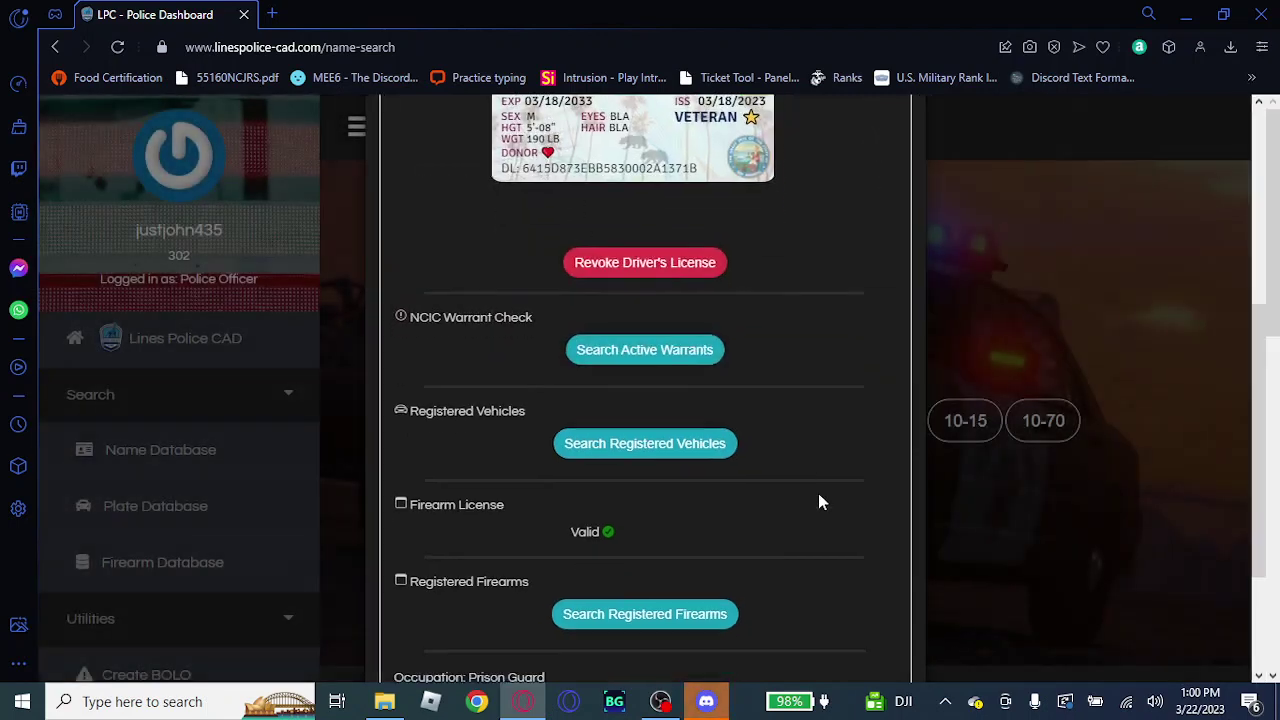
Look up the civilian's registered firearms and close the results
scroll(700, 450, down, 3)
click(730, 419)
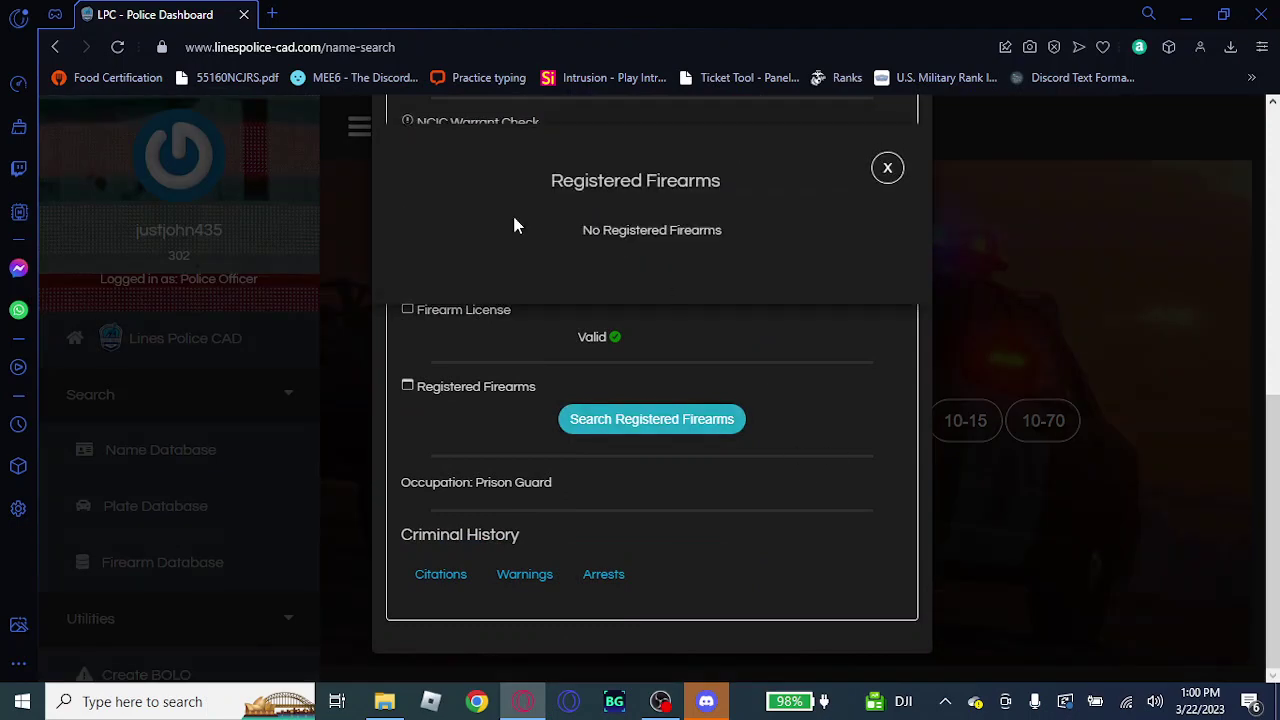
click(887, 170)
Review the citations, warnings and arrests in the civilian's criminal history, and close the person database
click(443, 576)
scroll(505, 490, down, 1)
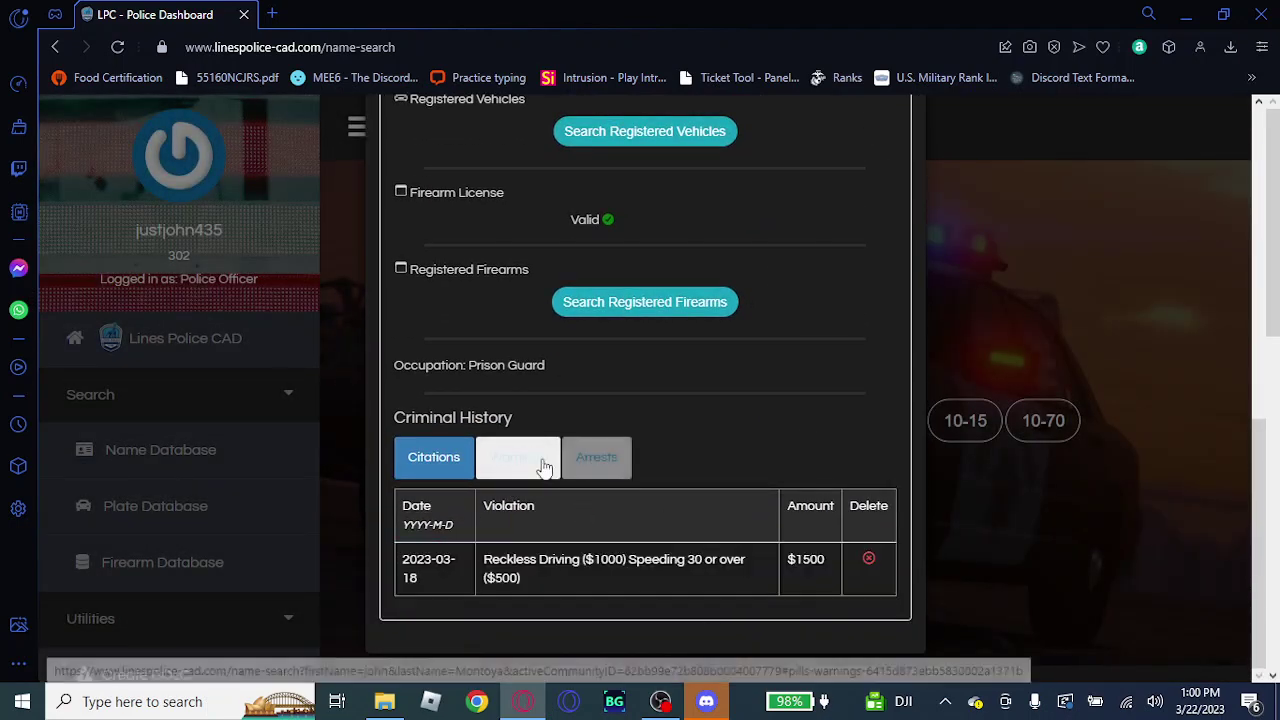
click(543, 467)
scroll(508, 551, down, 1)
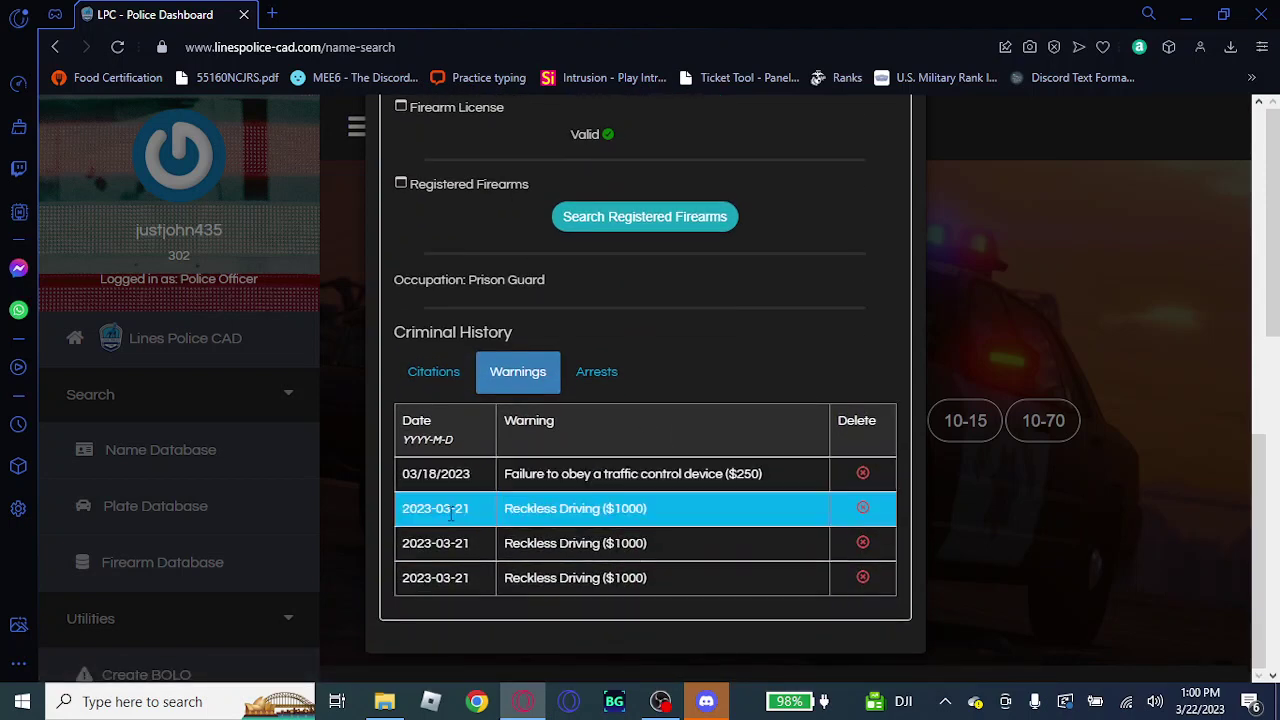
click(596, 371)
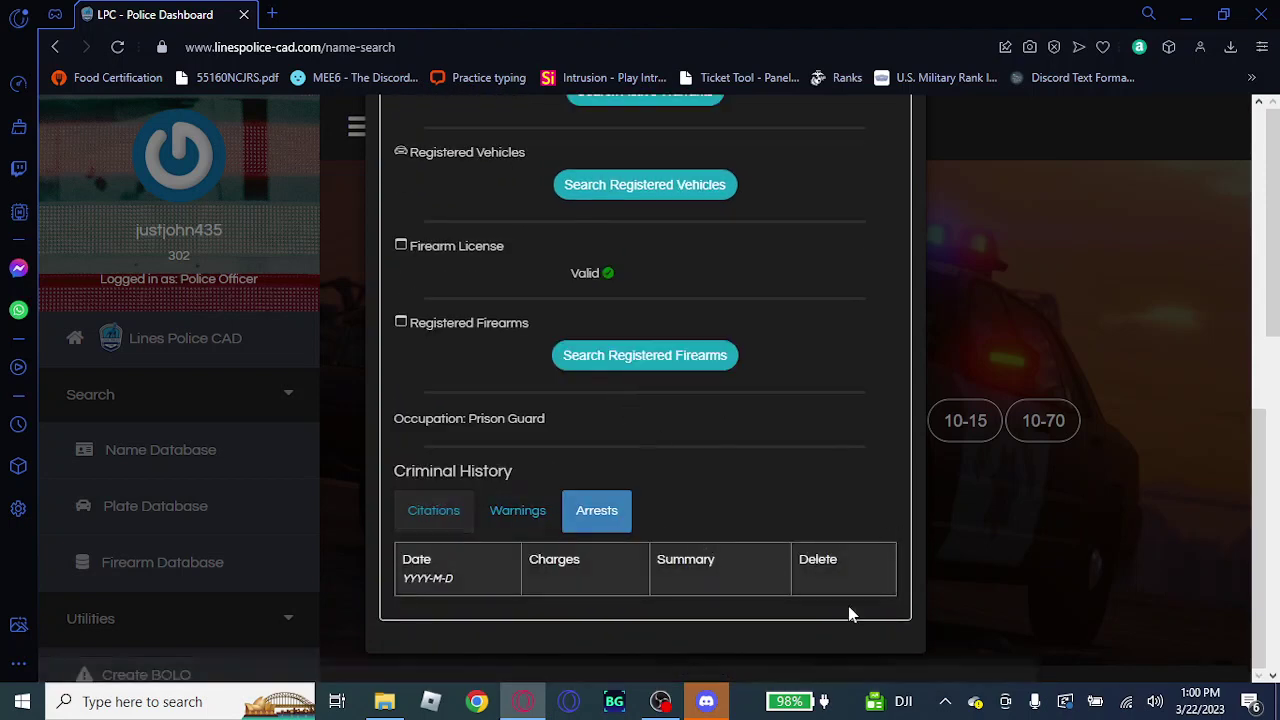
scroll(806, 510, up, 4)
scroll(806, 510, down, 4)
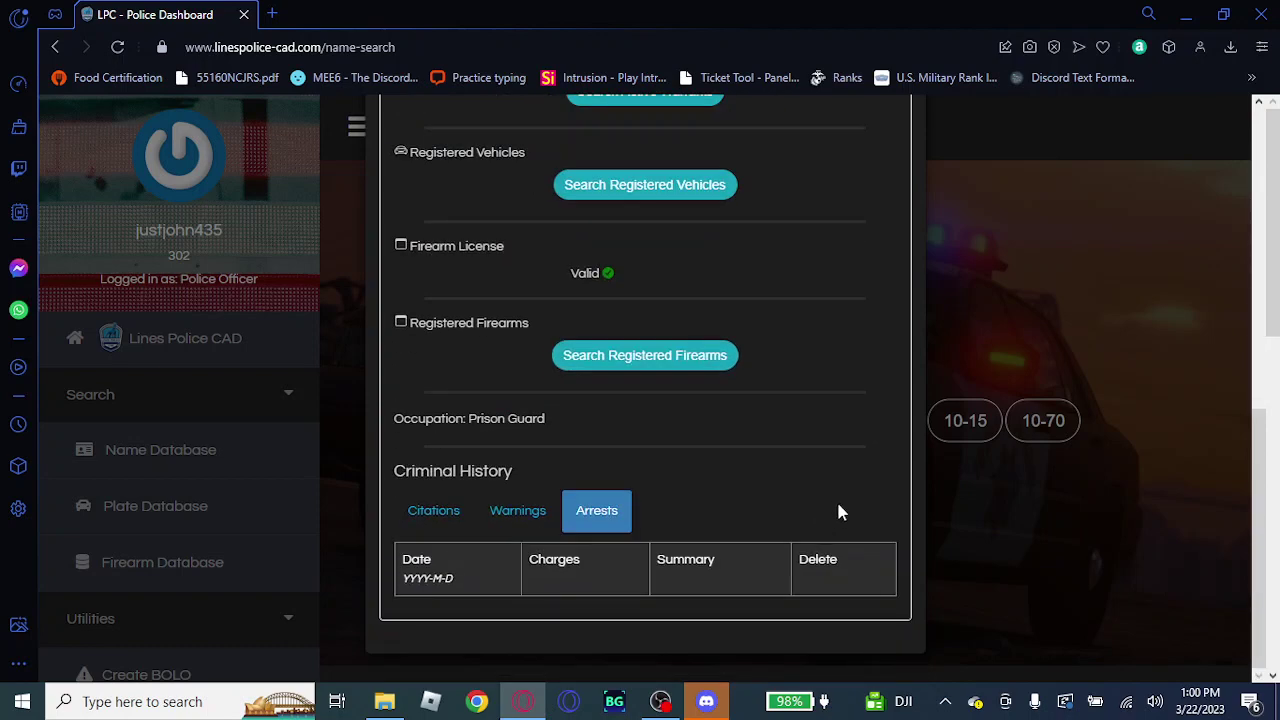
scroll(825, 494, up, 5)
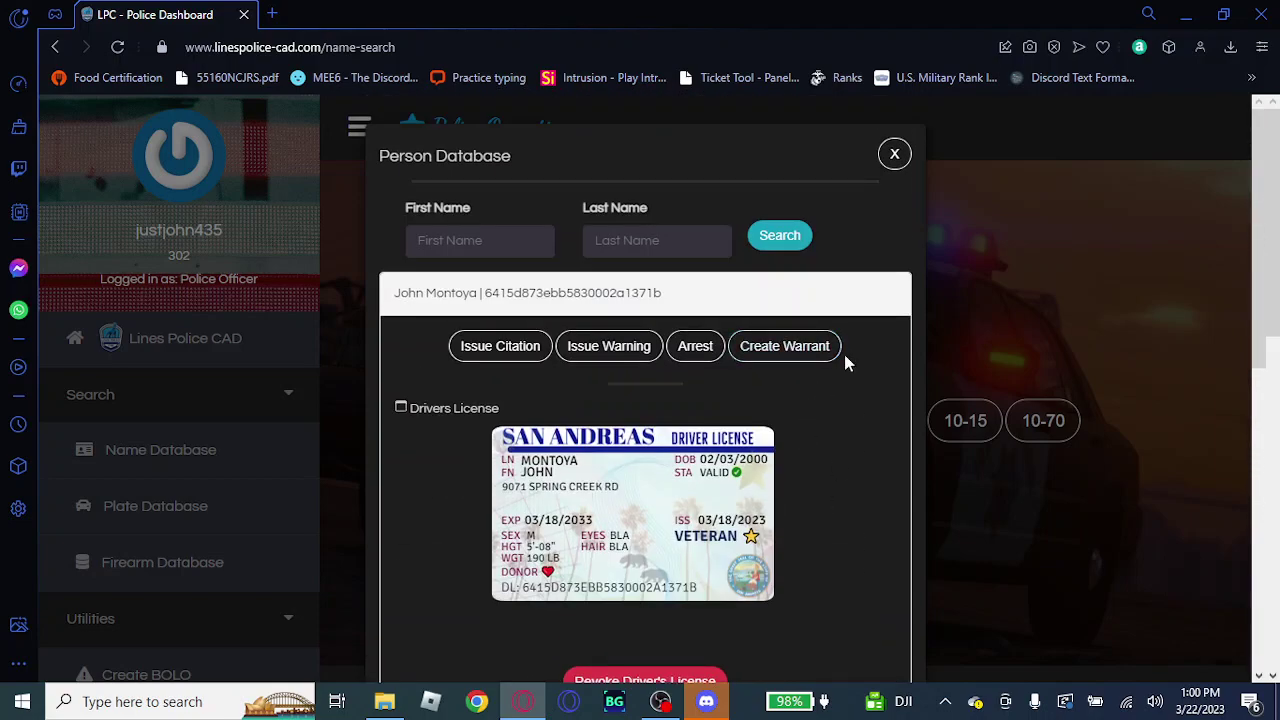
click(893, 158)
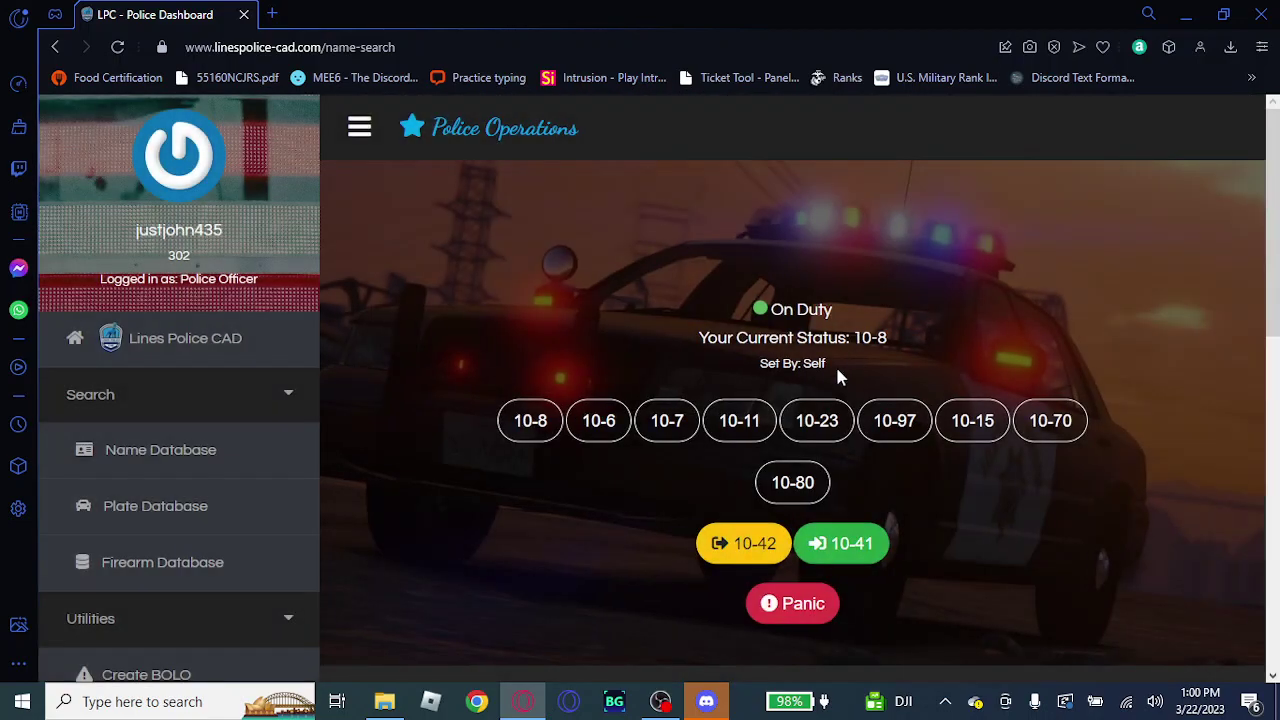
Search the plate database for license plate 302 and close the vehicle record after viewing it
scroll(820, 340, down, 1)
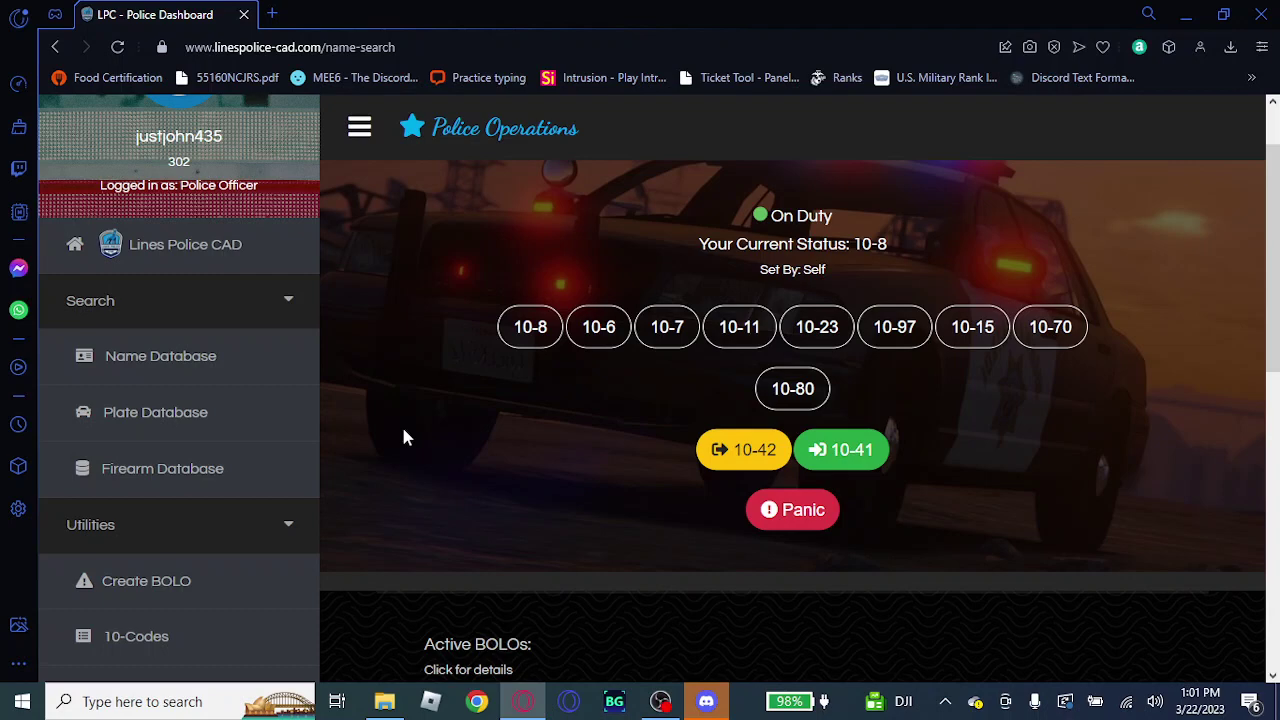
scroll(886, 334, down, 3)
scroll(547, 270, up, 5)
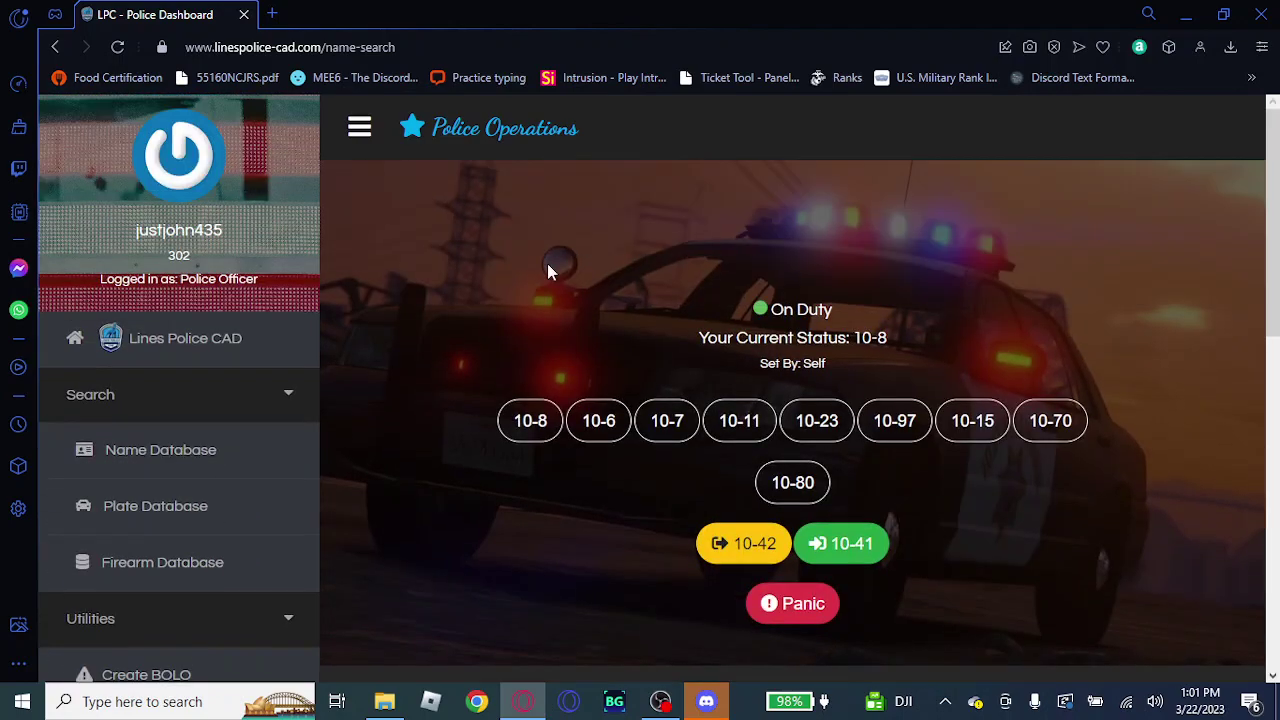
click(155, 506)
click(650, 212)
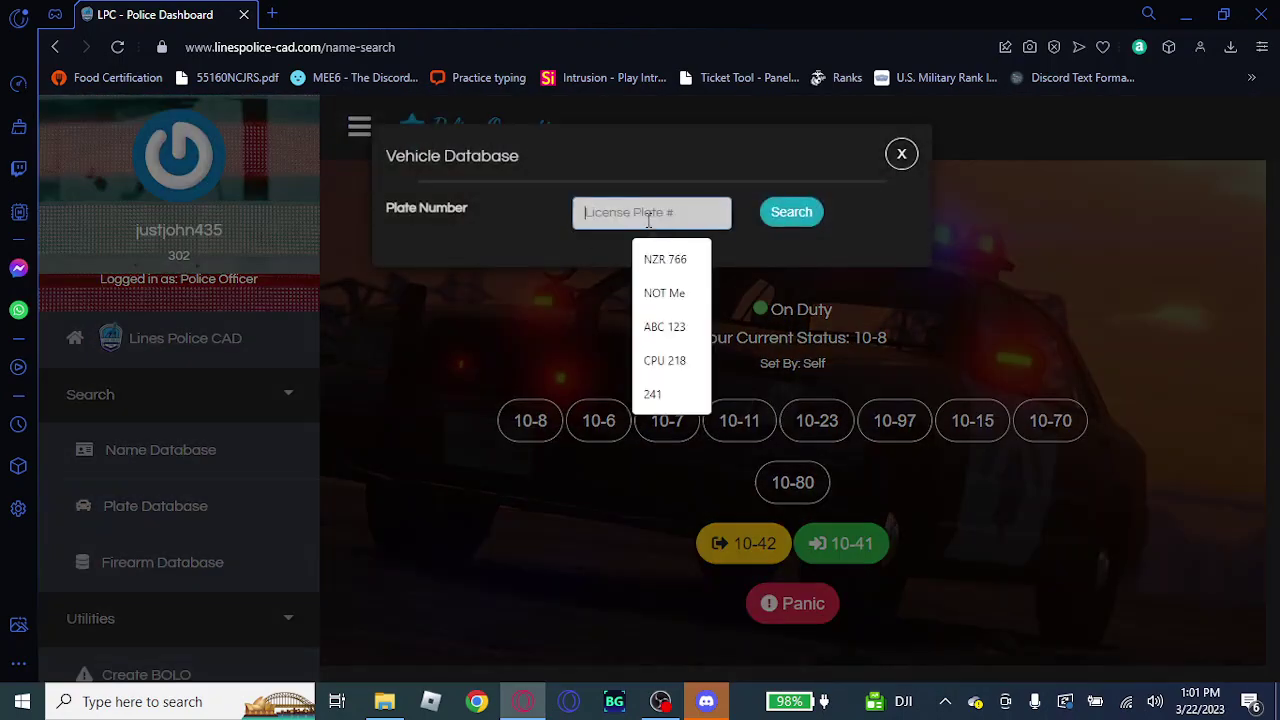
text(302)
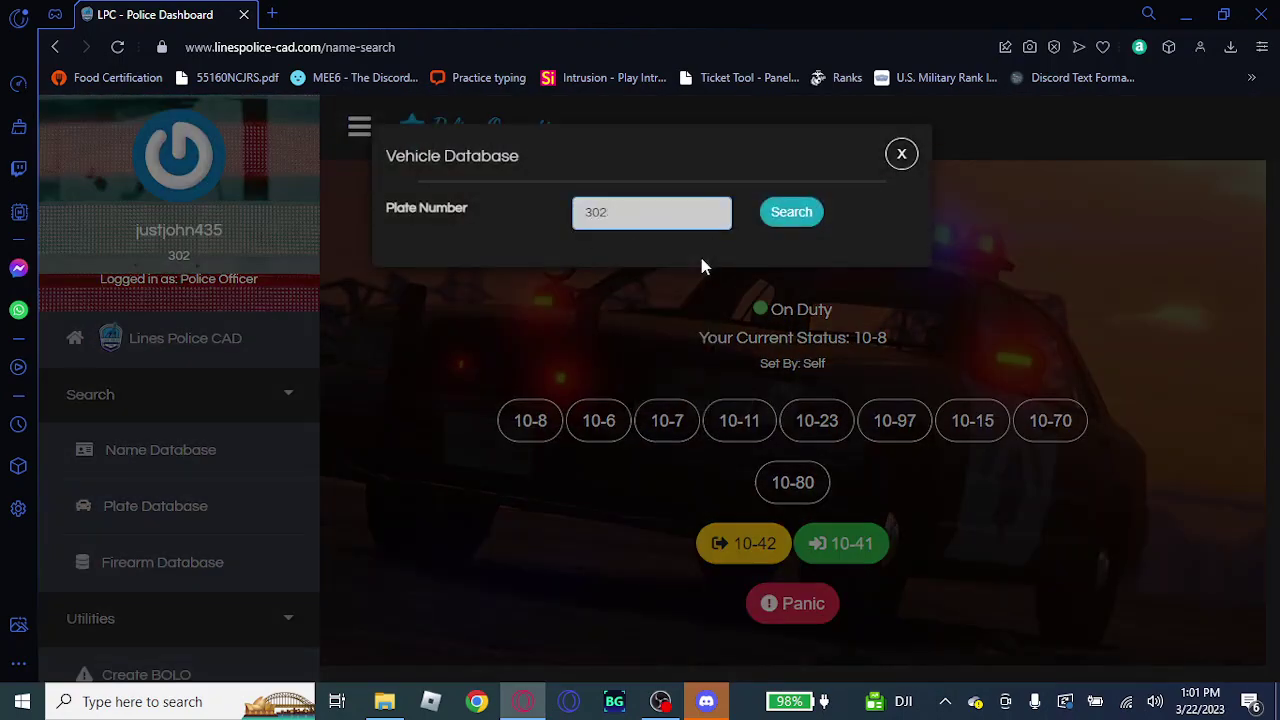
click(782, 216)
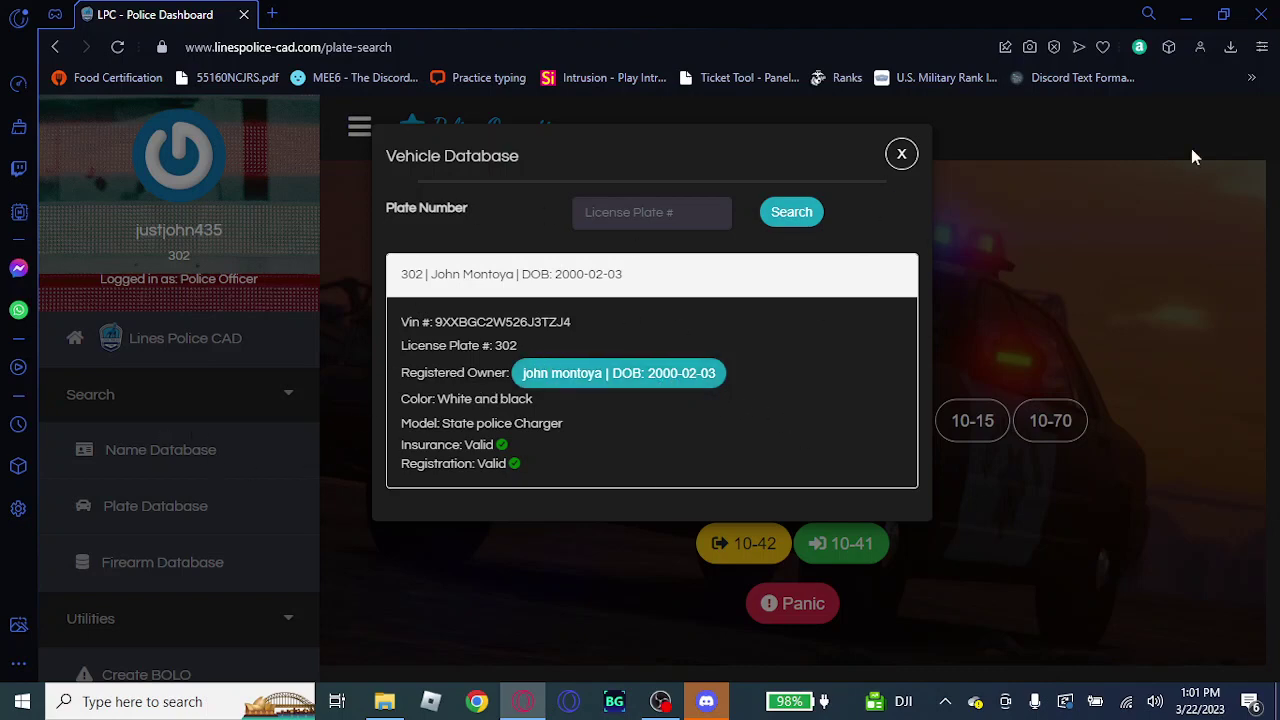
click(903, 155)
Return to the Lines Police CAD home page and enter the Fire/EMS dashboard
scroll(274, 389, down, 10)
scroll(274, 389, up, 10)
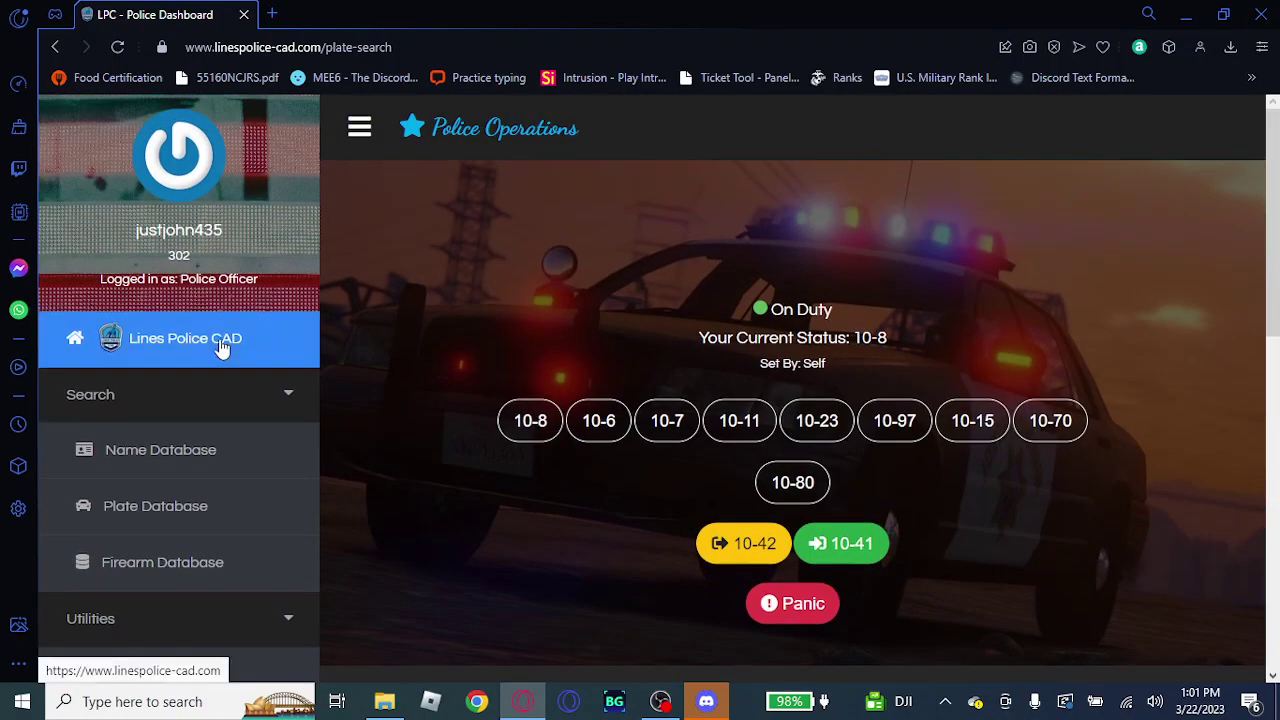
click(226, 340)
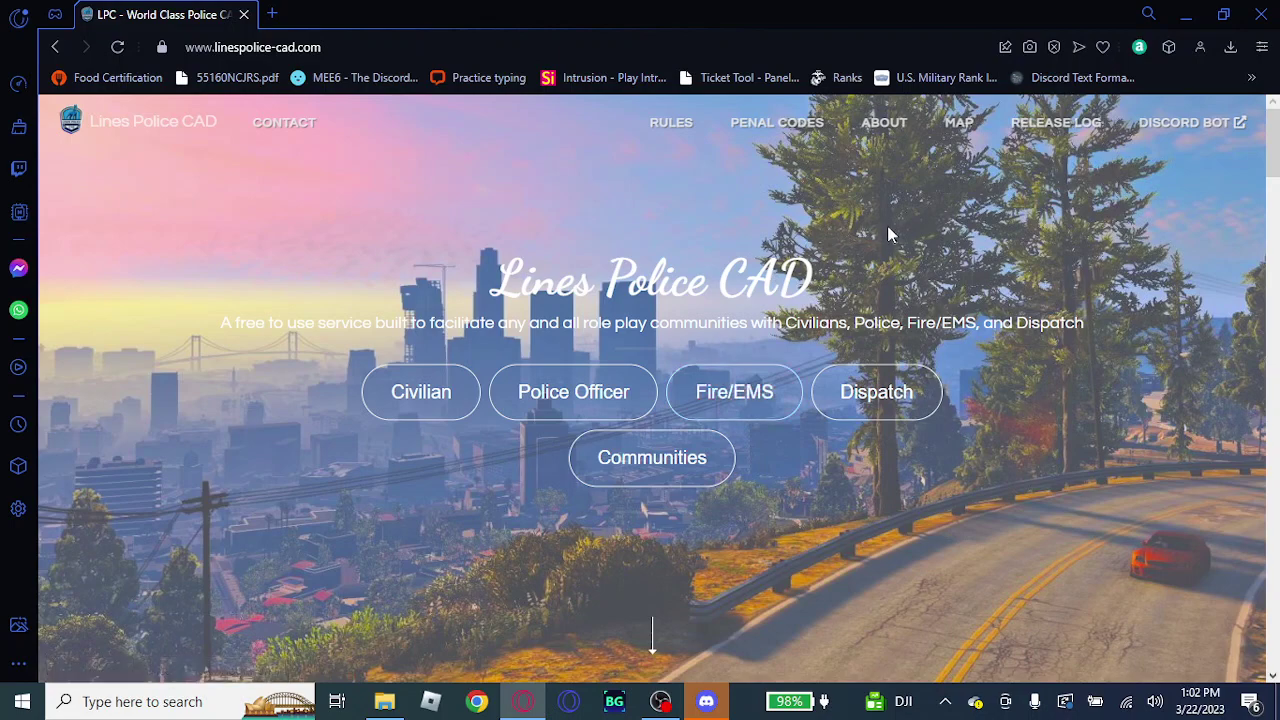
scroll(887, 225, down, 1)
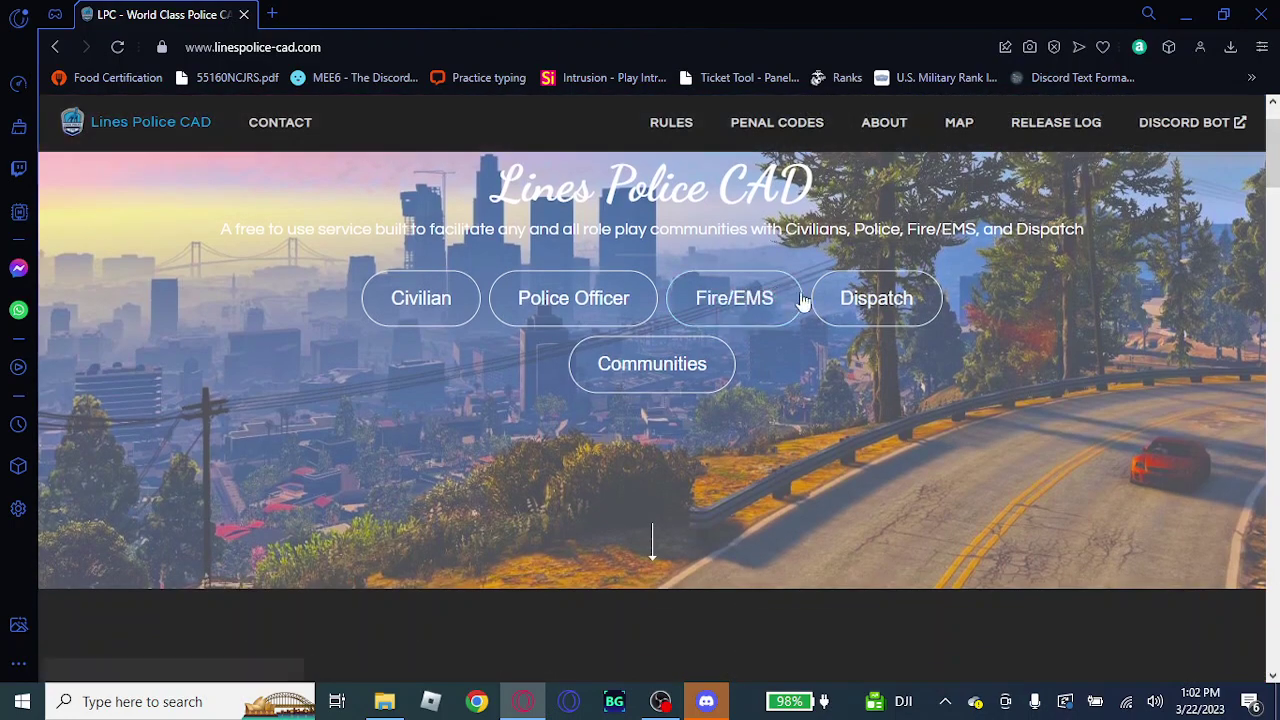
click(740, 305)
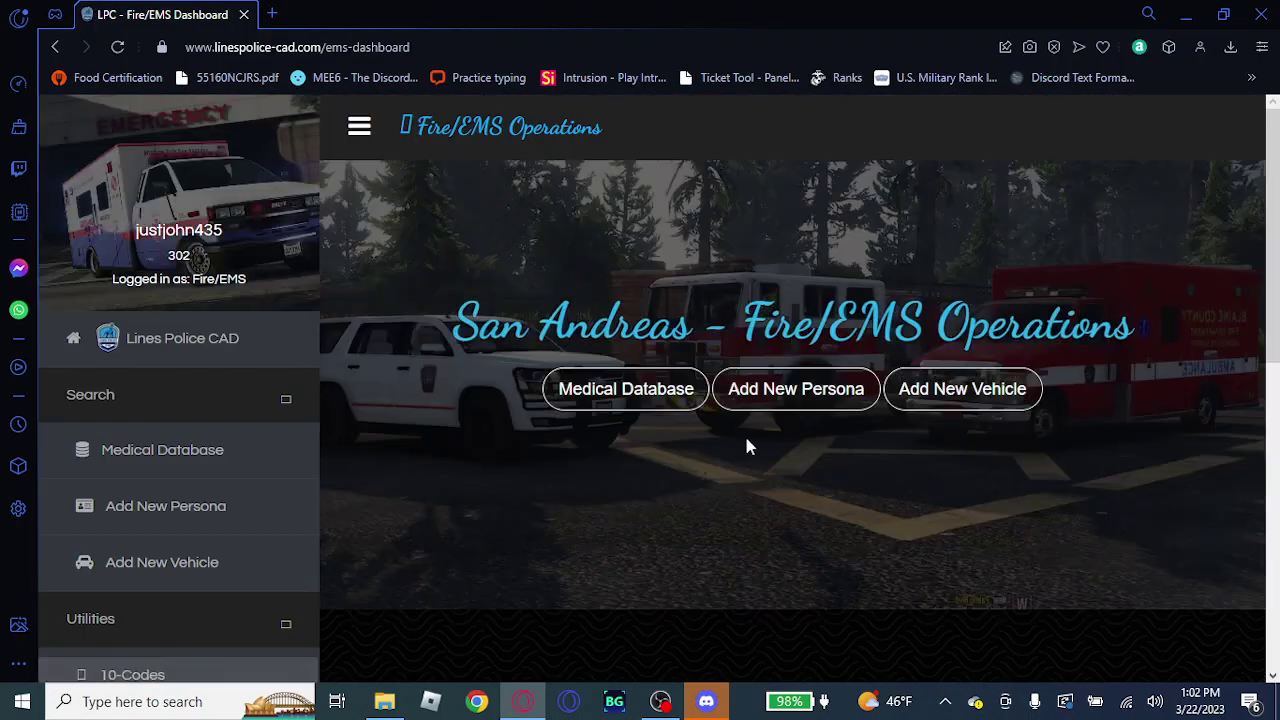
Look over the Fire/EMS personnel and vehicle tables, and open and close the medical database search
scroll(600, 440, down, 2)
scroll(686, 440, down, 3)
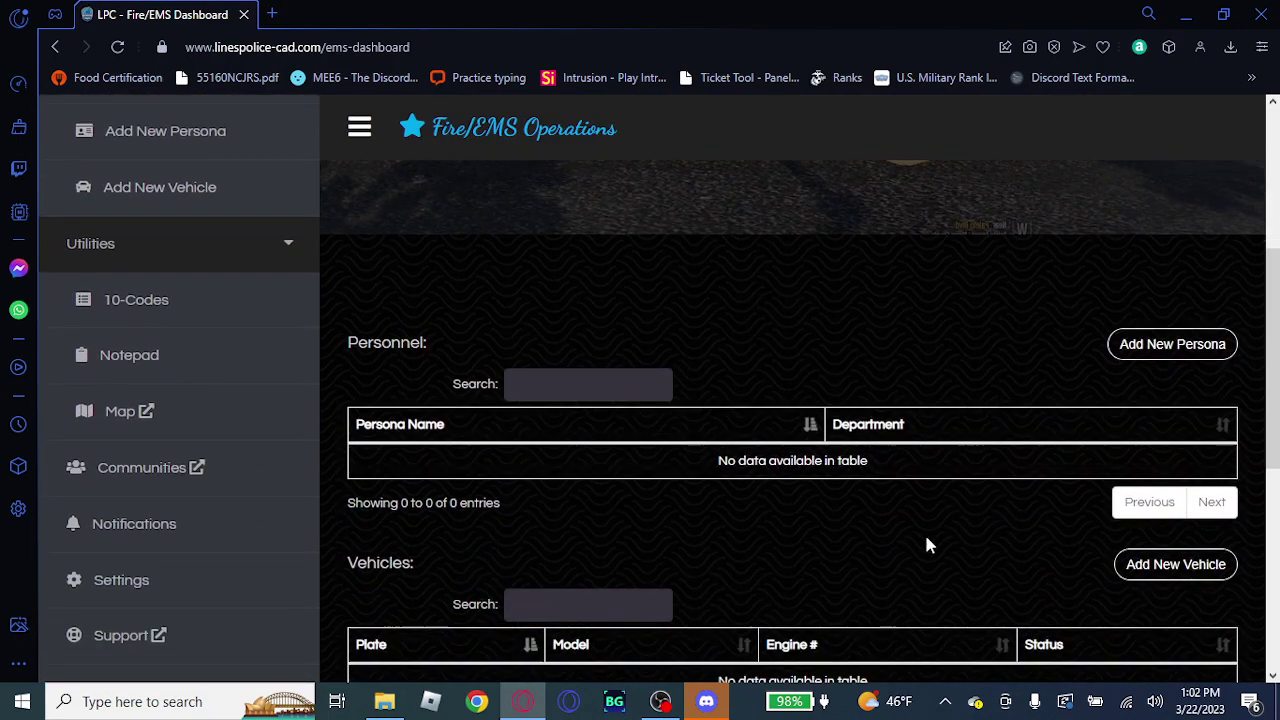
scroll(147, 412, up, 5)
click(114, 460)
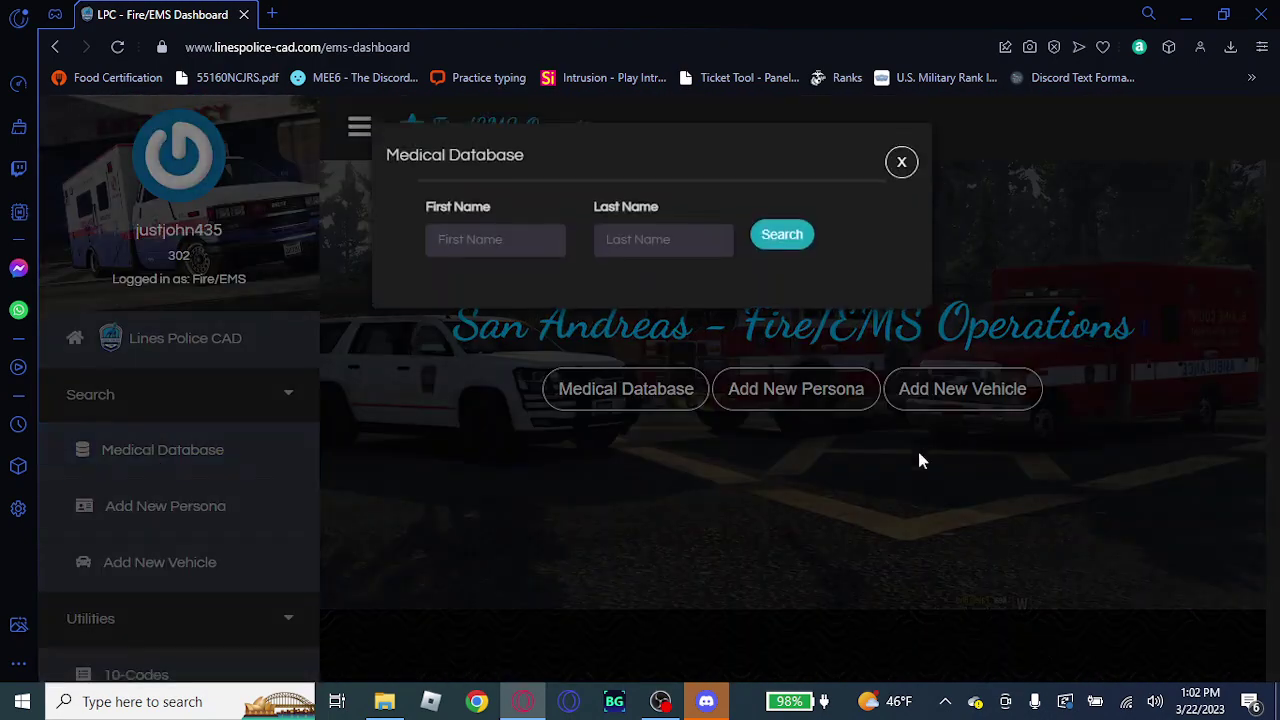
click(901, 163)
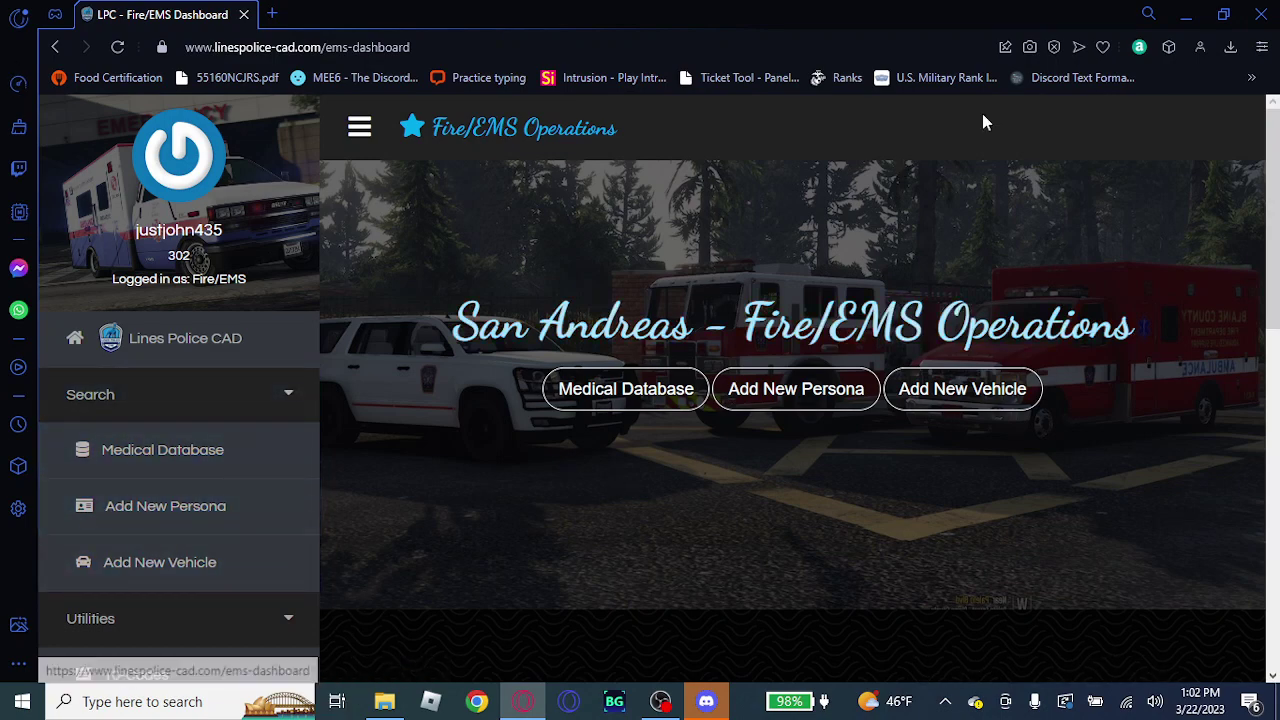
Look through the rest of the Fire/EMS dashboard and go back to the previous page
scroll(1078, 470, down, 8)
scroll(914, 497, up, 10)
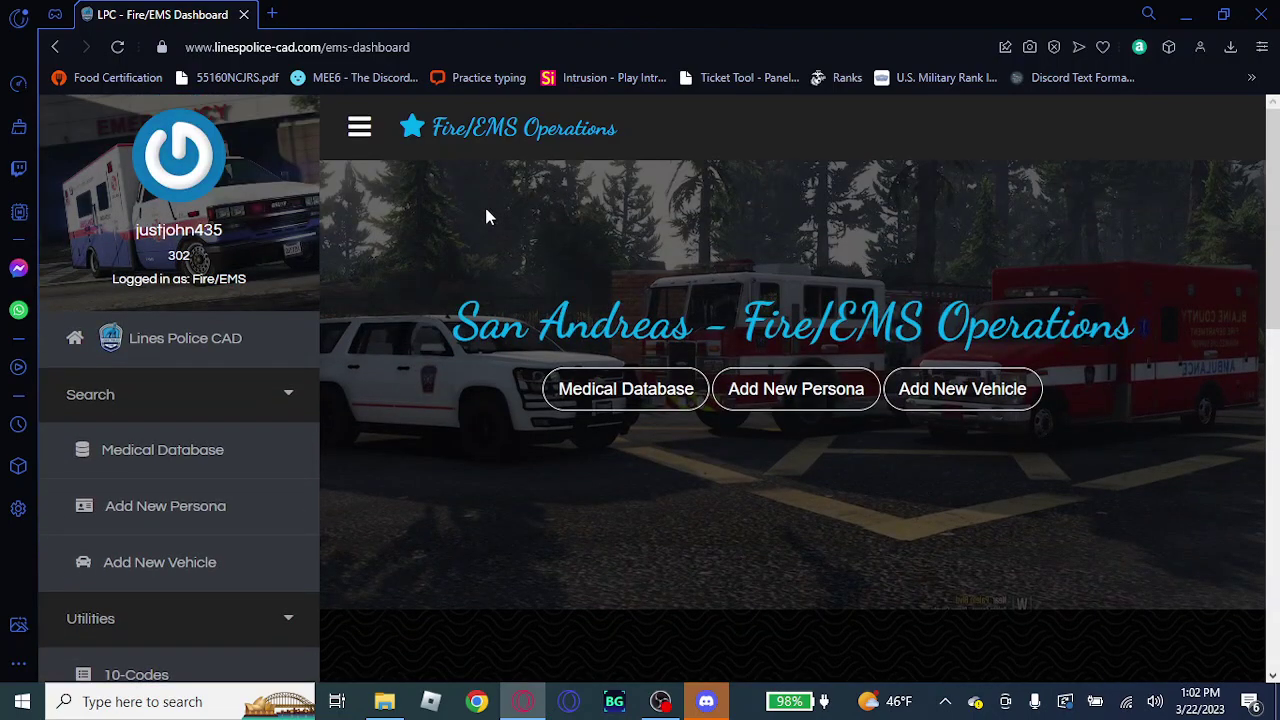
click(55, 47)
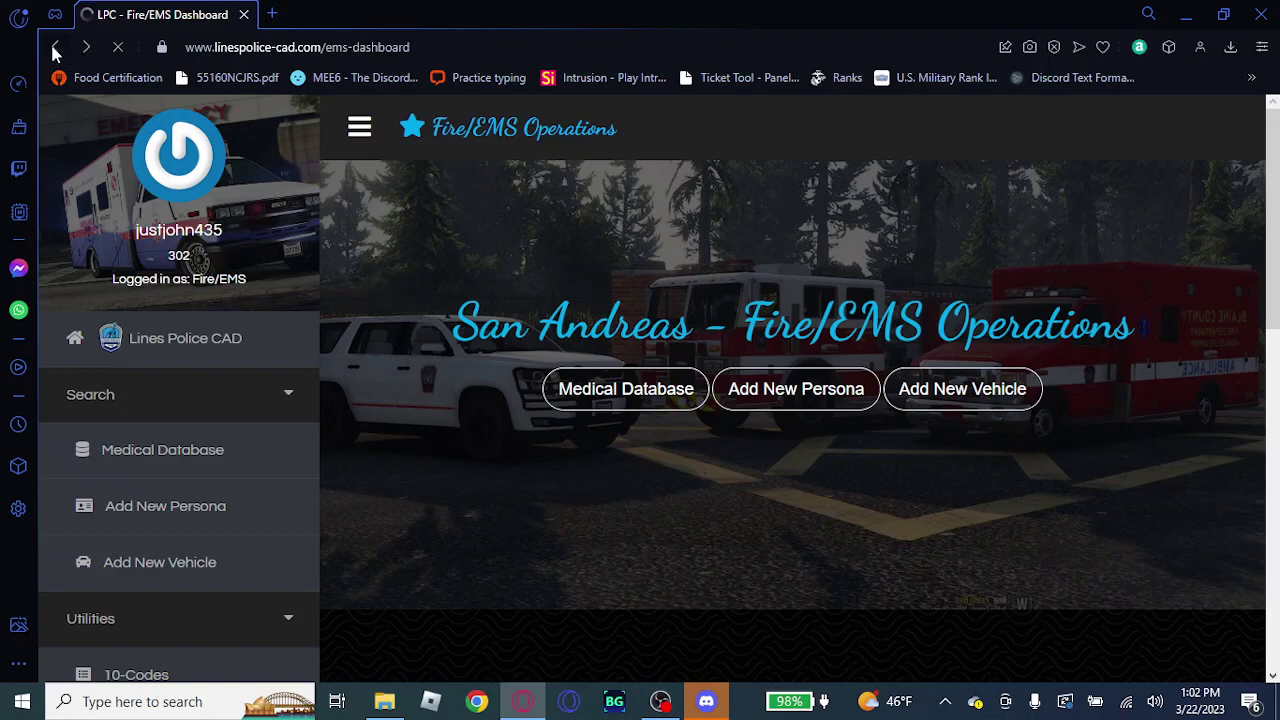